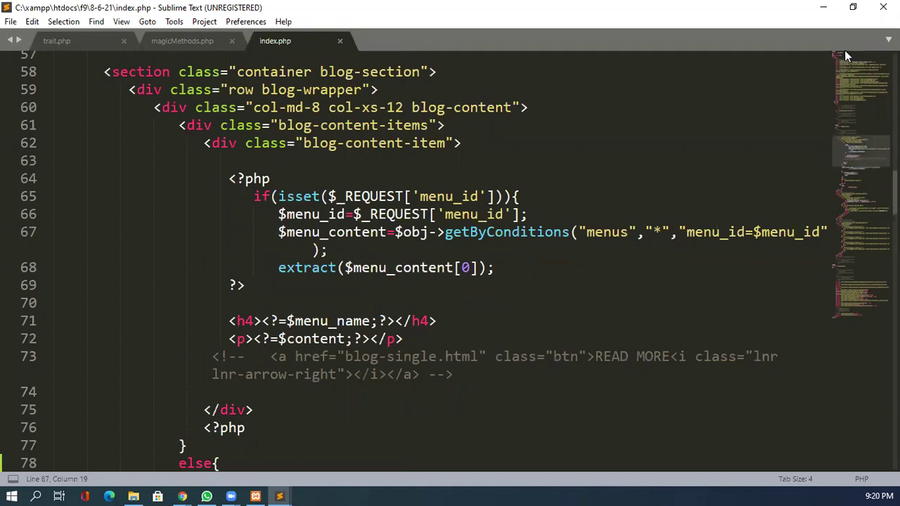
Switch from the code editor to Chrome and look over the site's Contact Us page.
click(823, 7)
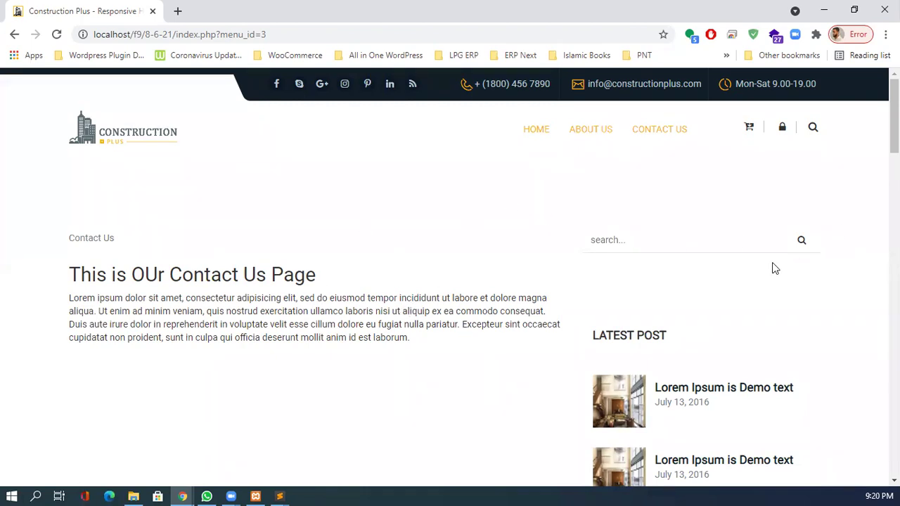
scroll(773, 267, down, 4)
scroll(775, 266, up, 5)
scroll(560, 283, down, 2)
scroll(625, 291, up, 2)
Load localhost/phpmyadmin in a new browser tab and open the f9 database.
click(177, 12)
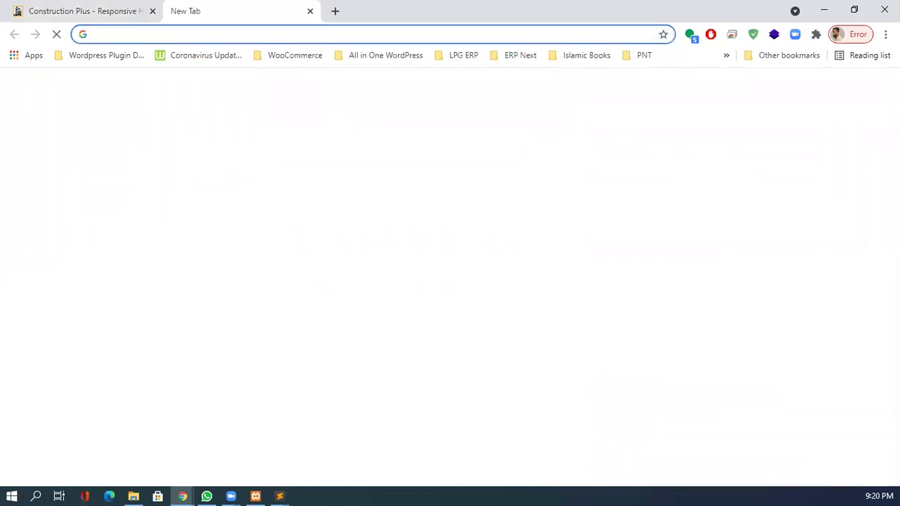
text(localhost)
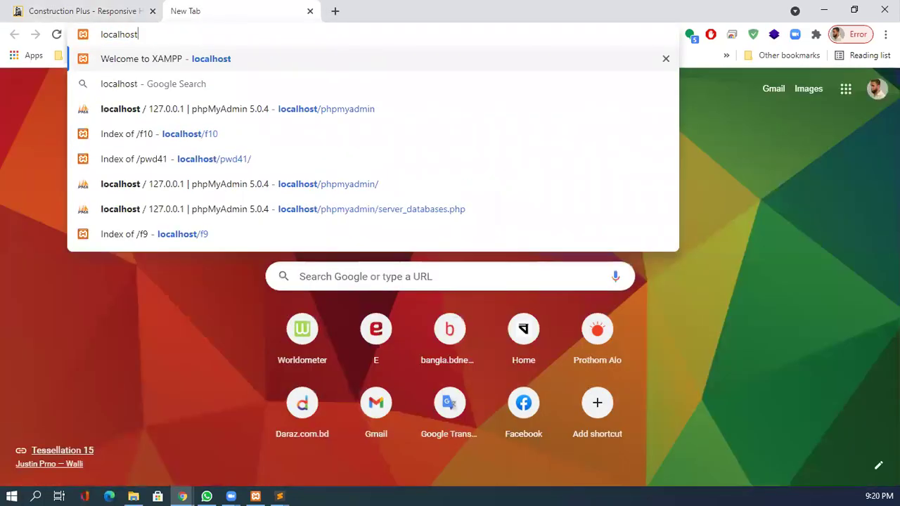
text(/phpmy)
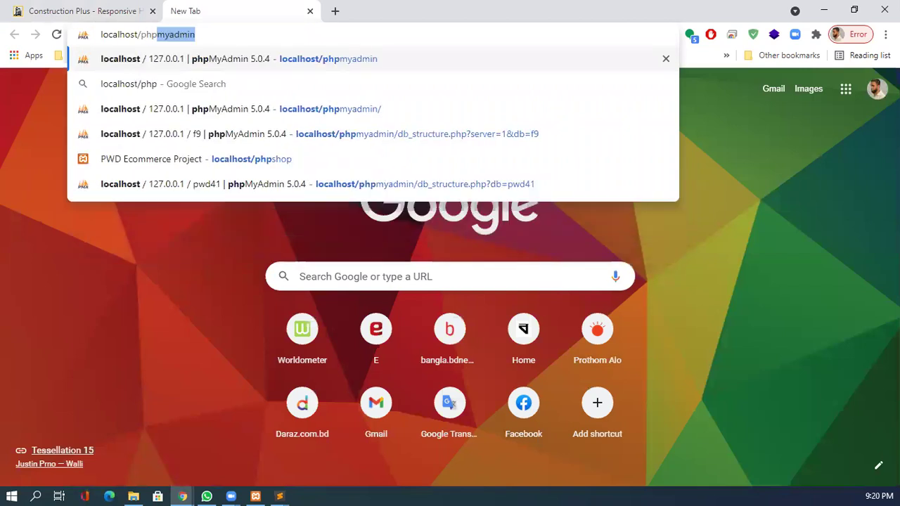
text(admin)
key(Return)
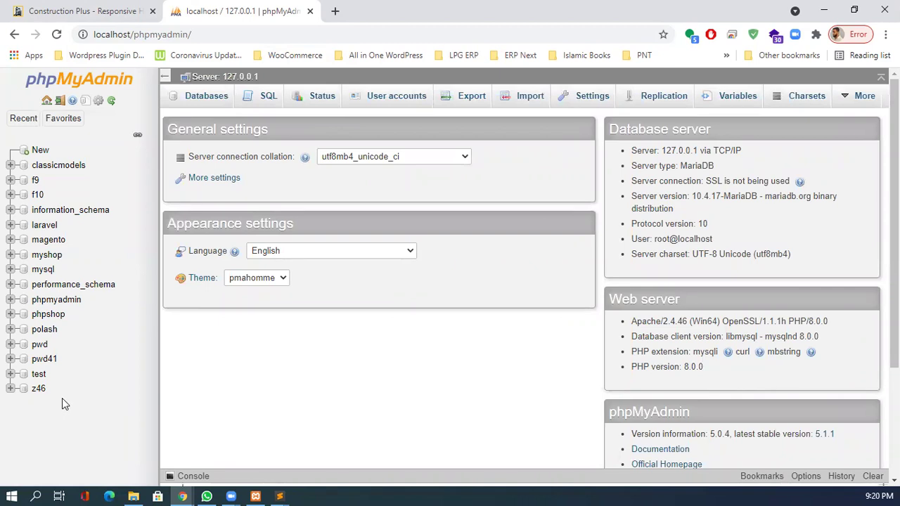
click(36, 181)
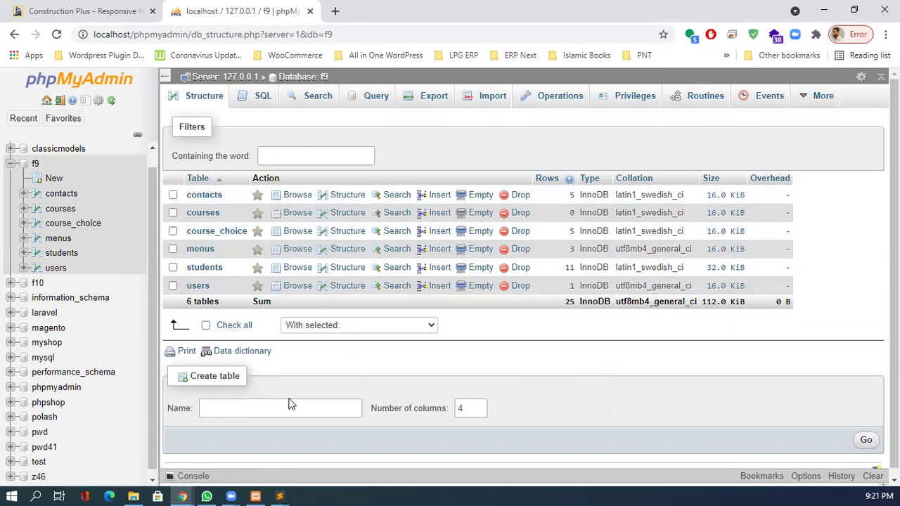
Start a new table named categories in the f9 database with three column rows.
click(264, 408)
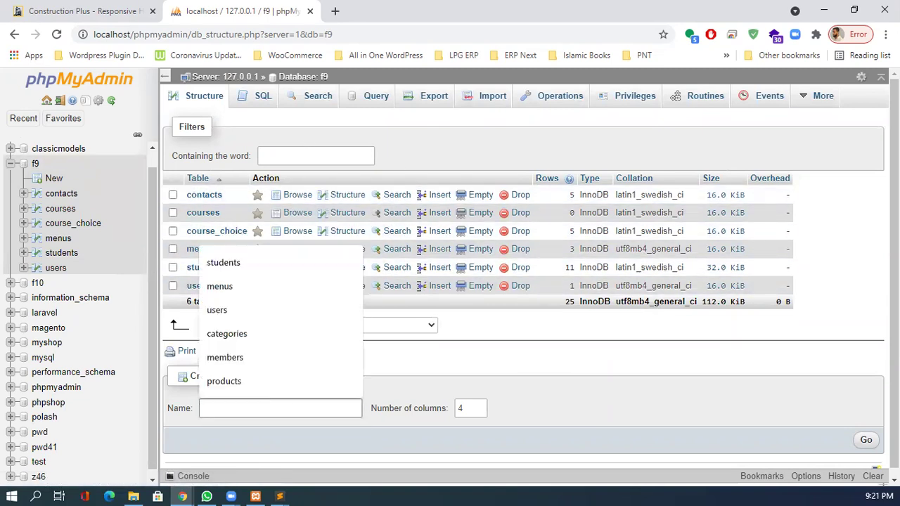
text(categories)
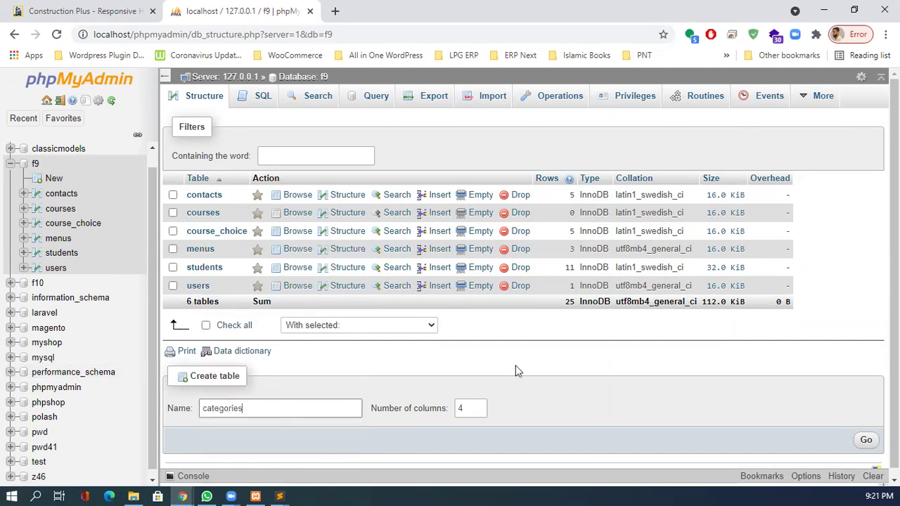
click(482, 411)
click(482, 411)
click(866, 443)
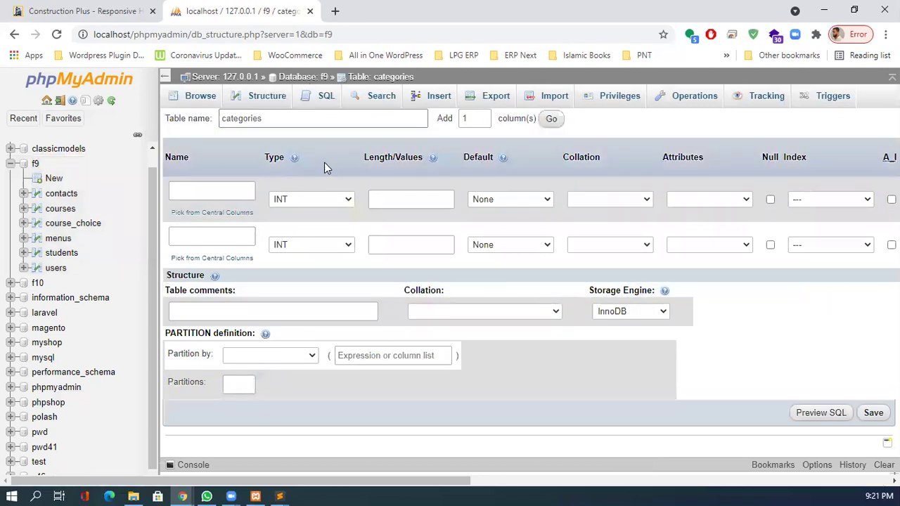
click(560, 126)
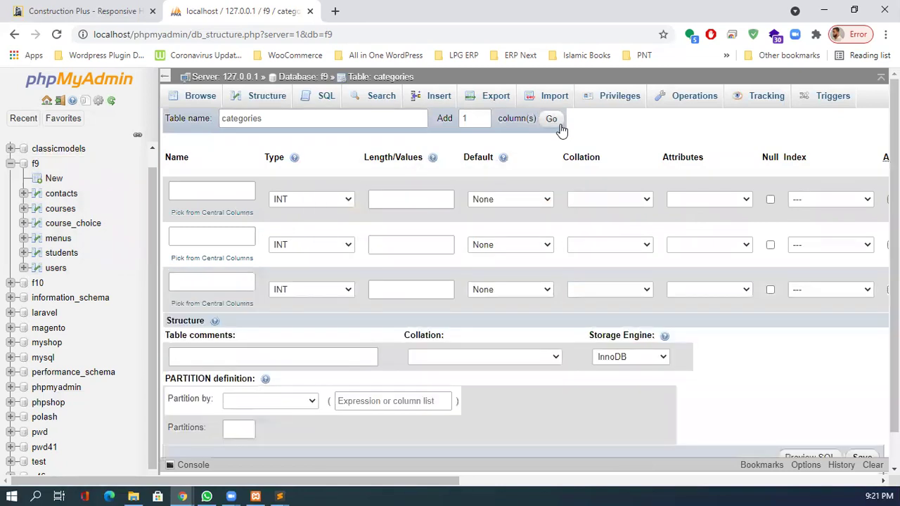
Name the three columns of the categories table cat_id, name and status.
click(215, 192)
text(c)
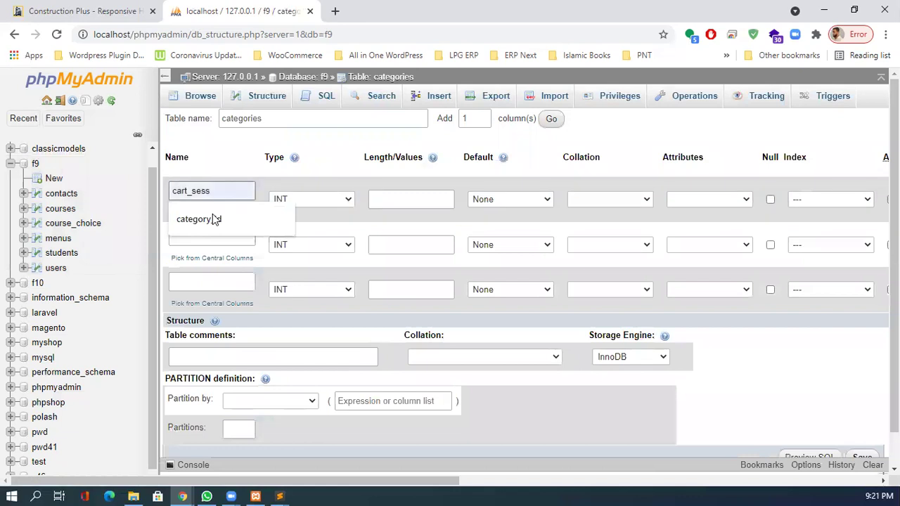
text(at)
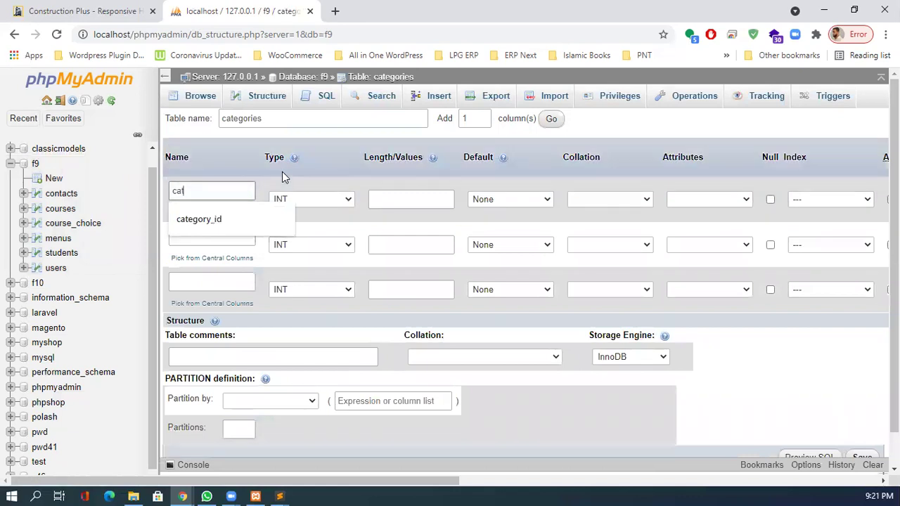
text(_id)
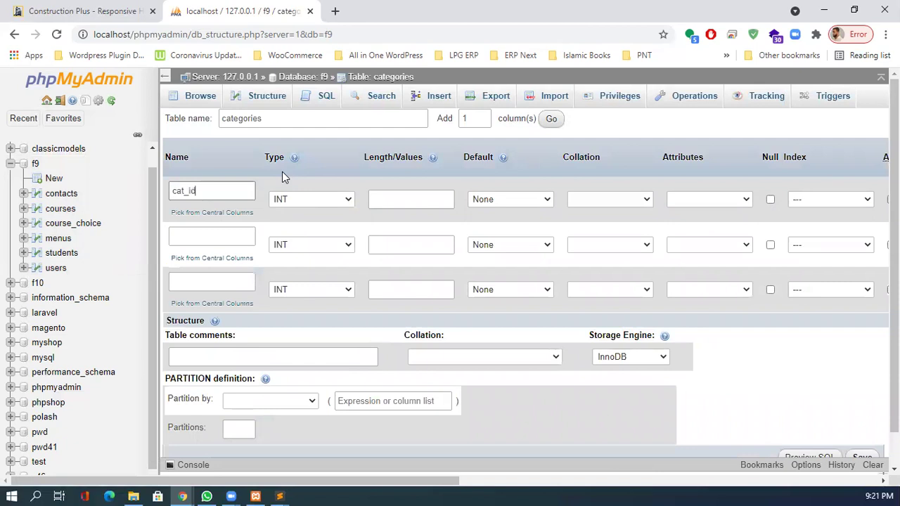
click(221, 239)
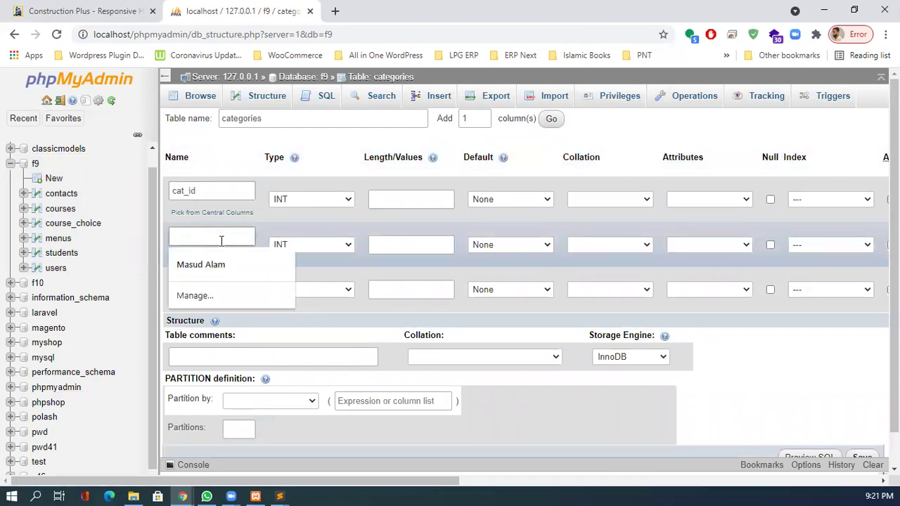
text(name)
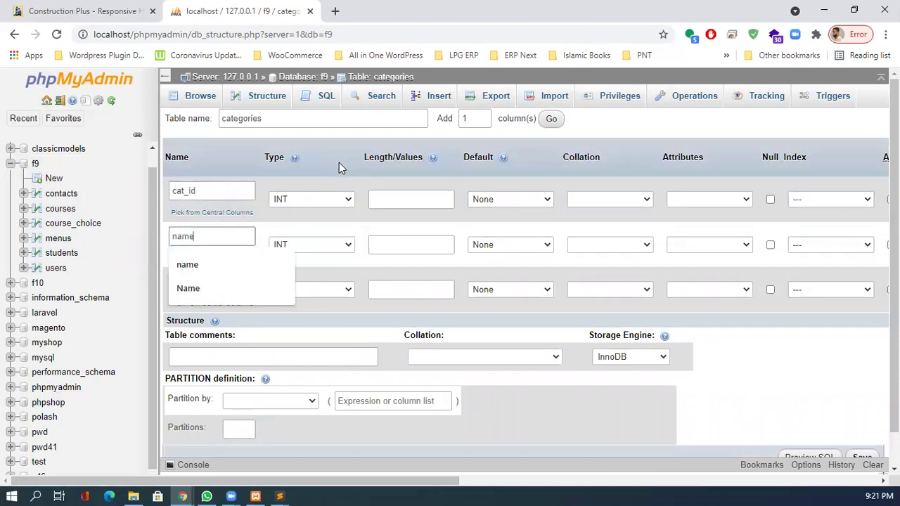
click(220, 266)
click(211, 280)
text(status)
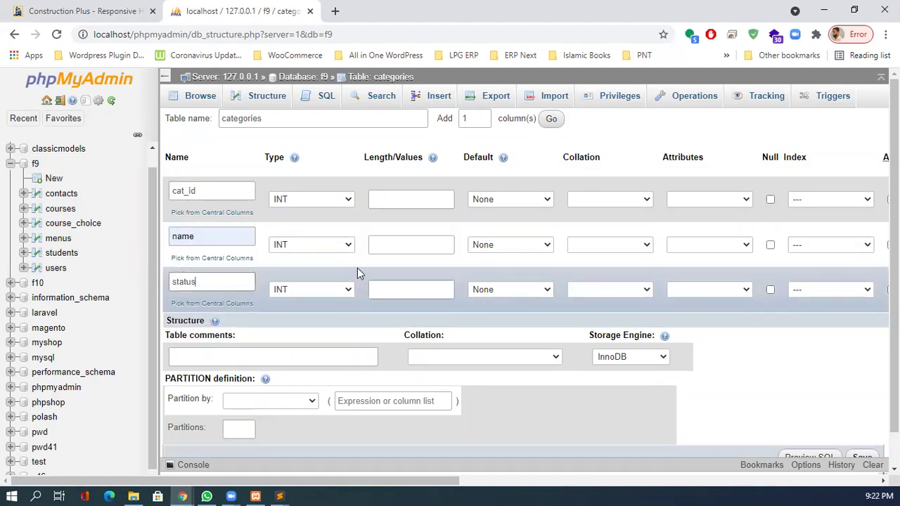
Set the name column's type to VARCHAR and make cat_id the PRIMARY index.
click(342, 249)
click(313, 267)
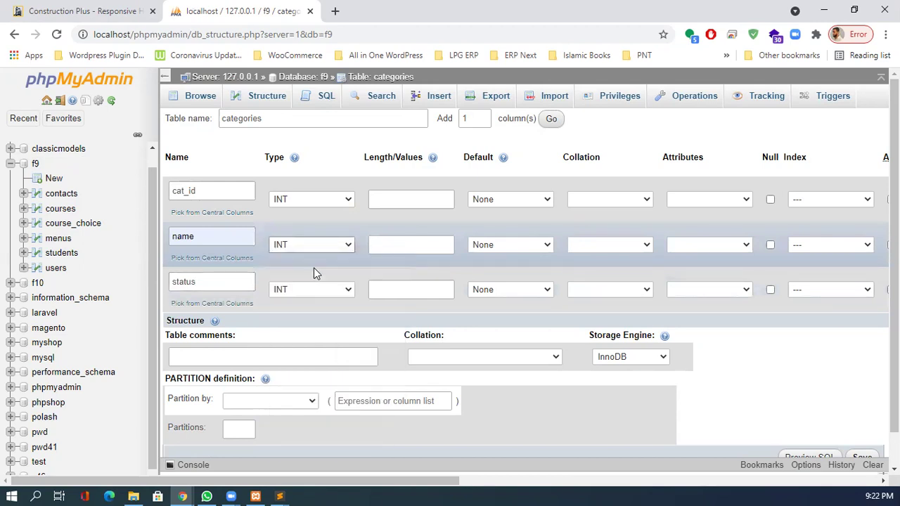
click(838, 201)
click(821, 225)
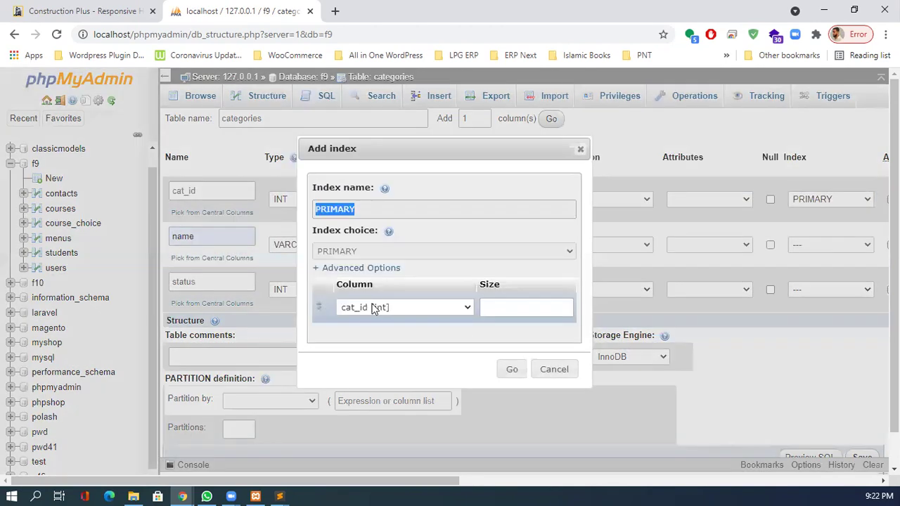
click(515, 369)
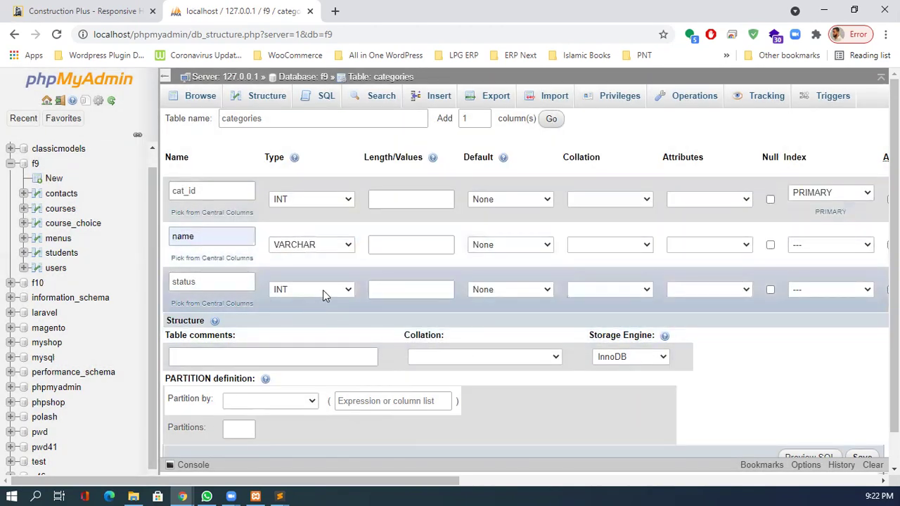
Set the status column's type to ENUM with the values 'active','inactive'.
click(339, 291)
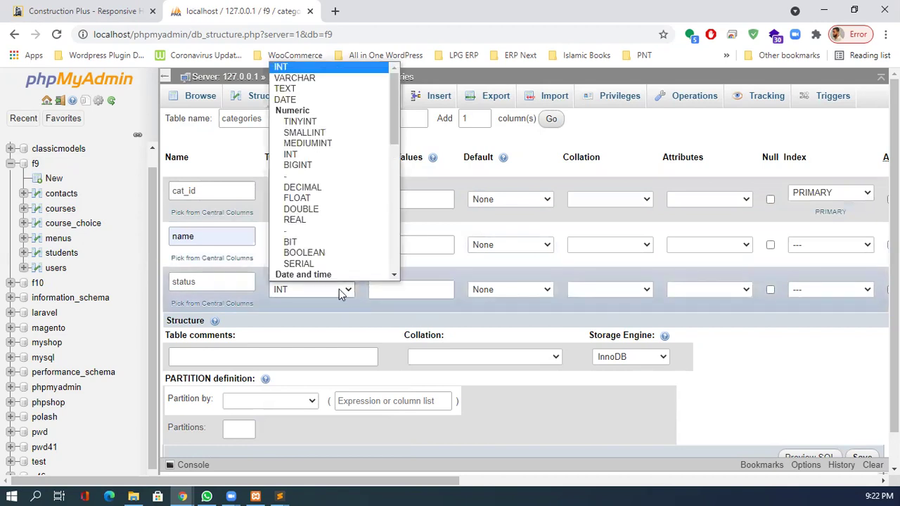
scroll(315, 184, down, 5)
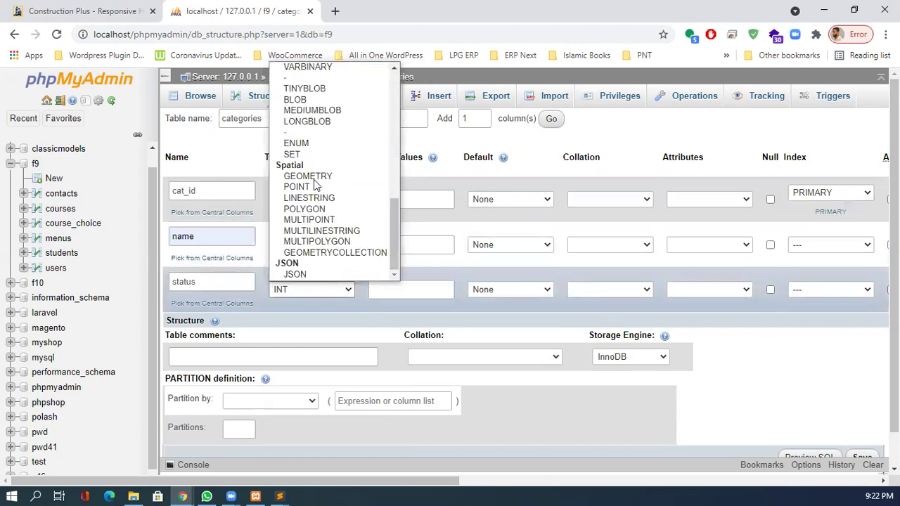
key(e)
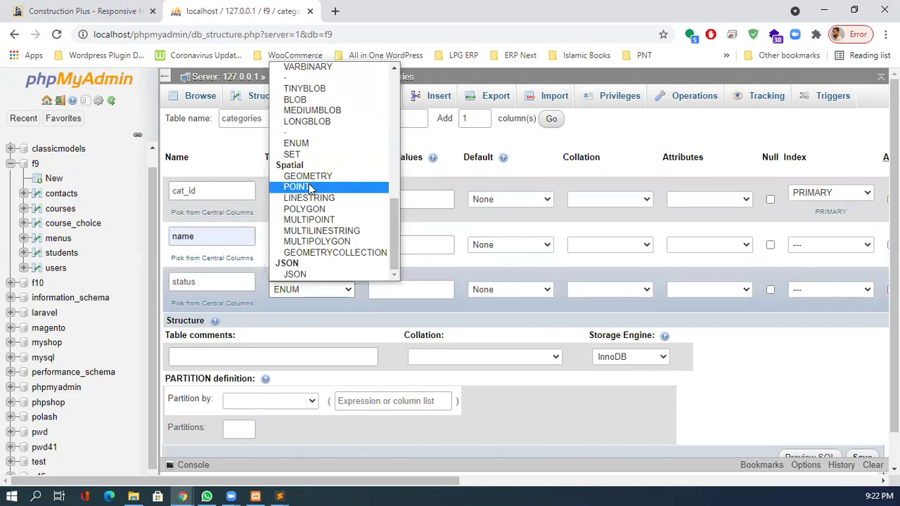
click(324, 145)
click(390, 288)
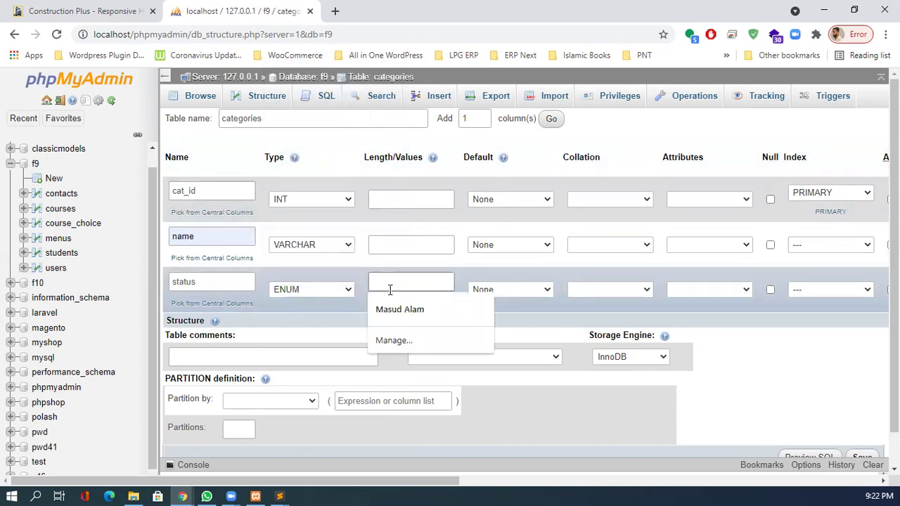
text('active','inactive)
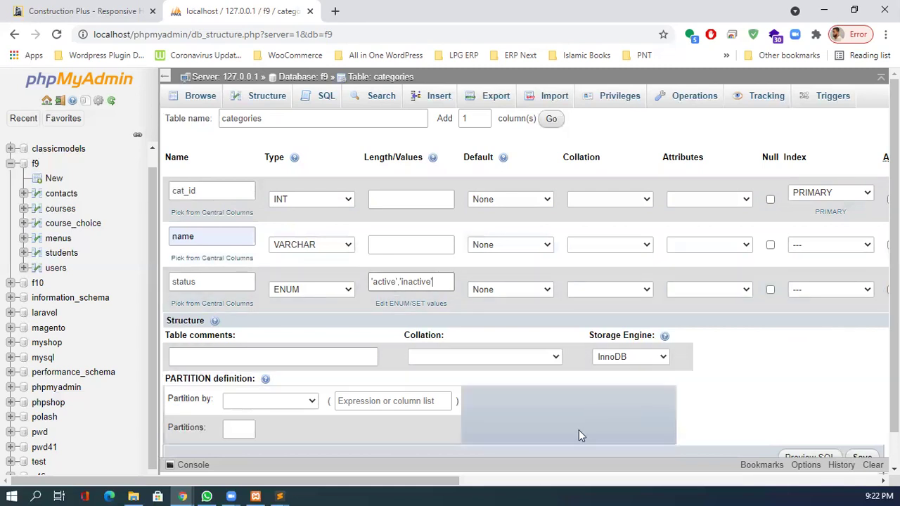
Enable auto-increment for the cat_id column and try to save the table.
drag(394, 482, 483, 485)
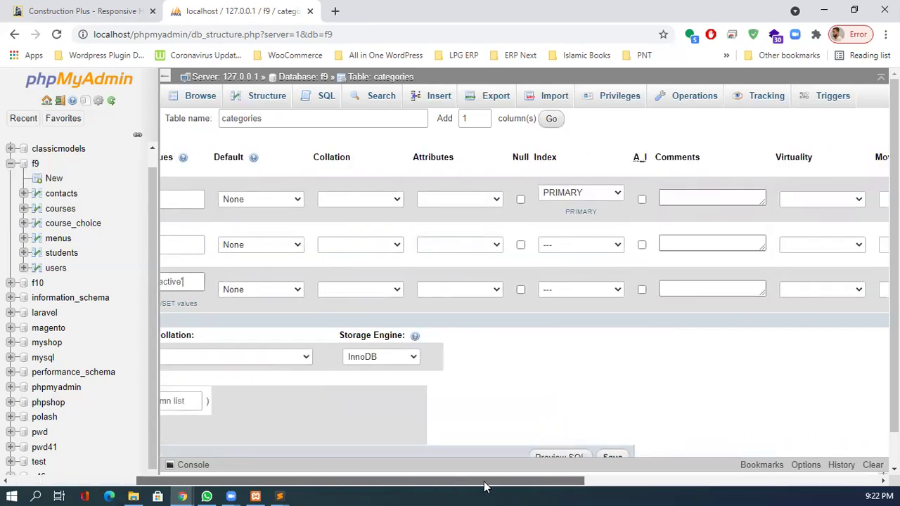
click(642, 200)
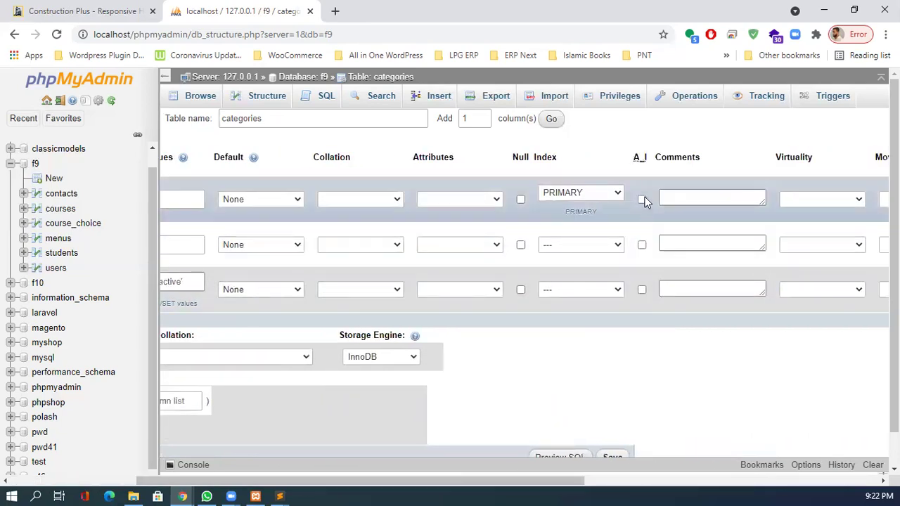
scroll(786, 377, down, 1)
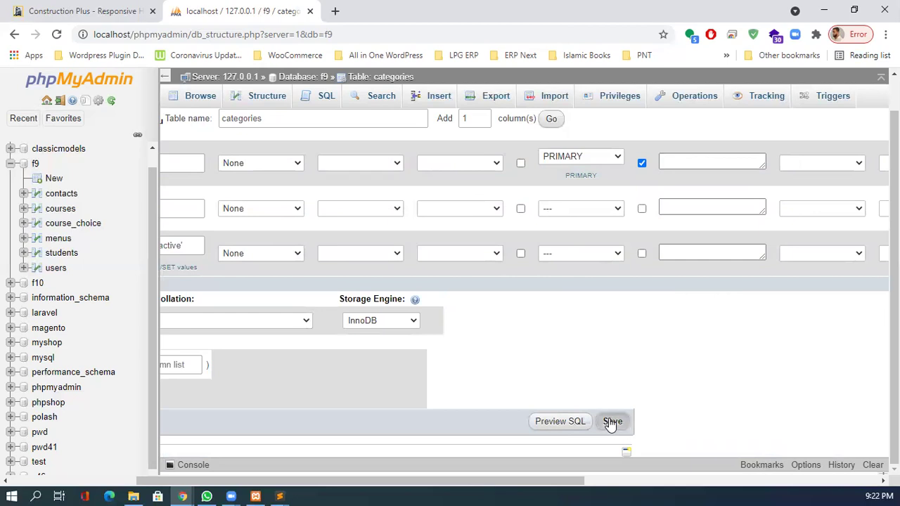
click(611, 421)
click(565, 109)
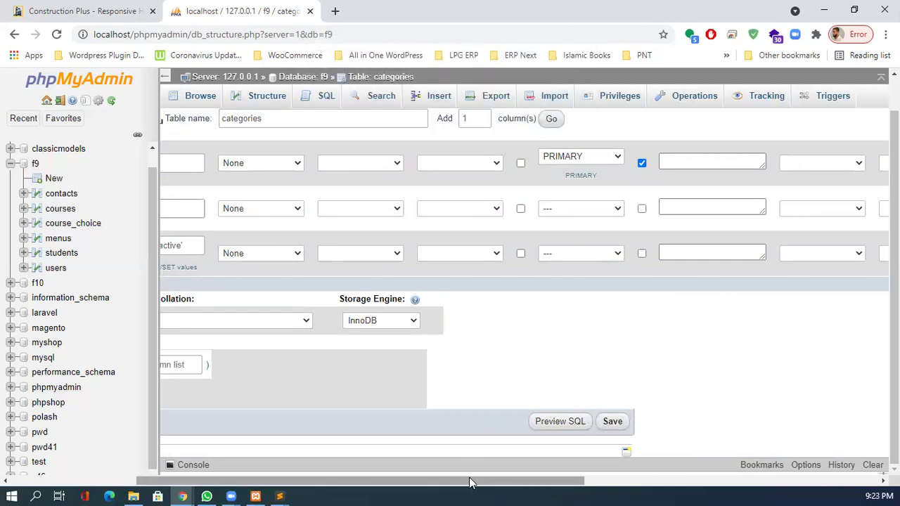
Set the name column's length to 50 and save the categories table.
drag(472, 482, 256, 480)
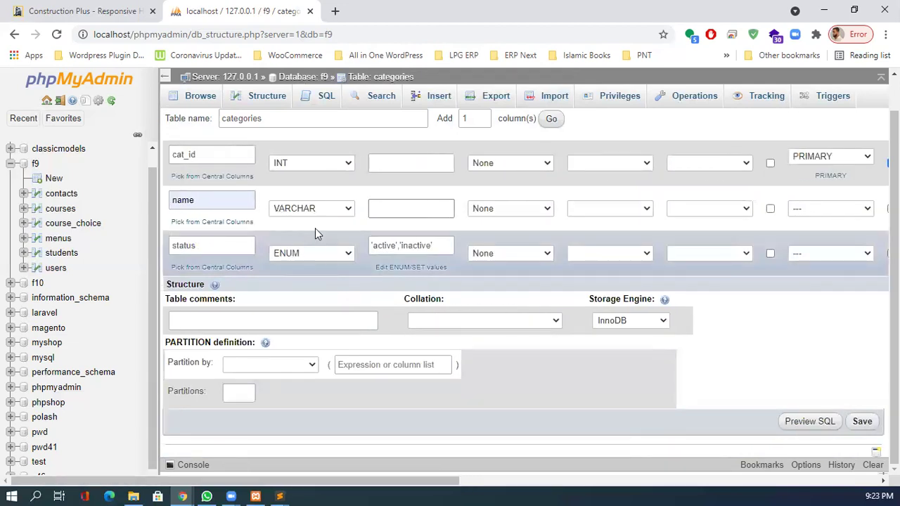
click(400, 210)
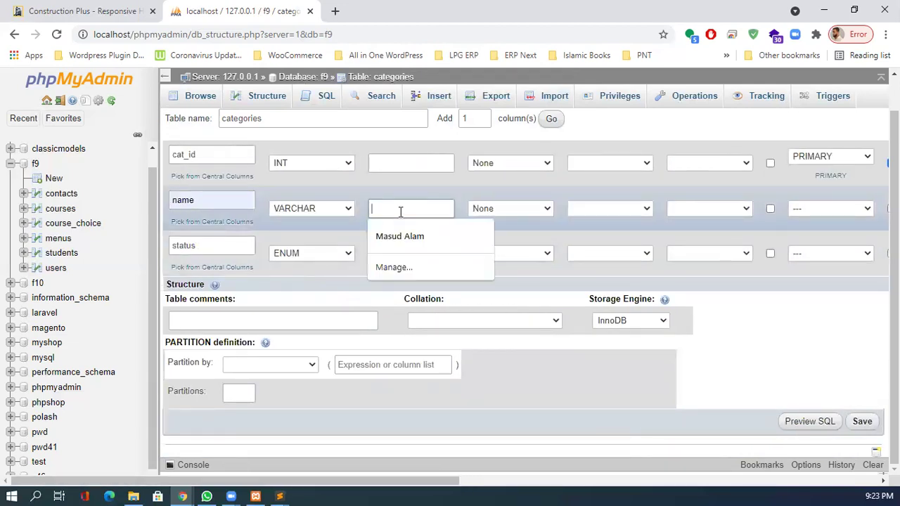
text(50)
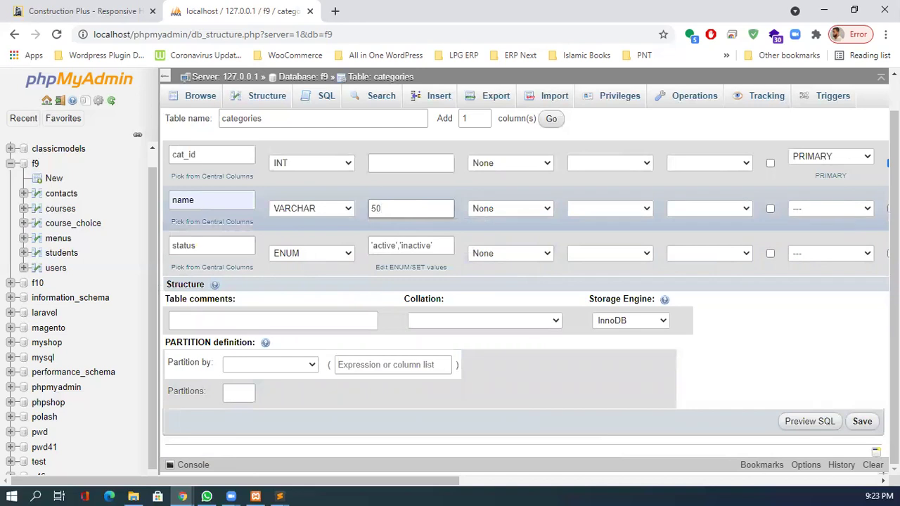
click(864, 423)
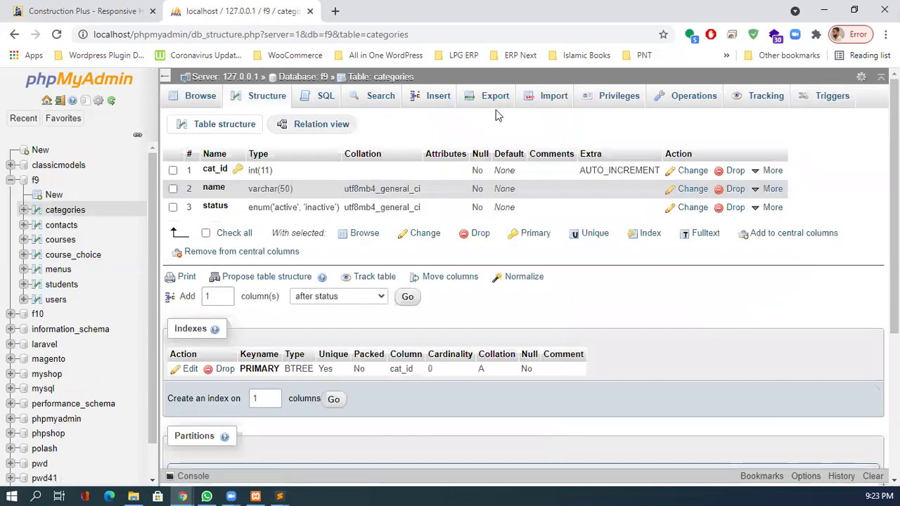
Start inserting rows into the categories table, naming the first row Bangladesh and the second World.
click(439, 97)
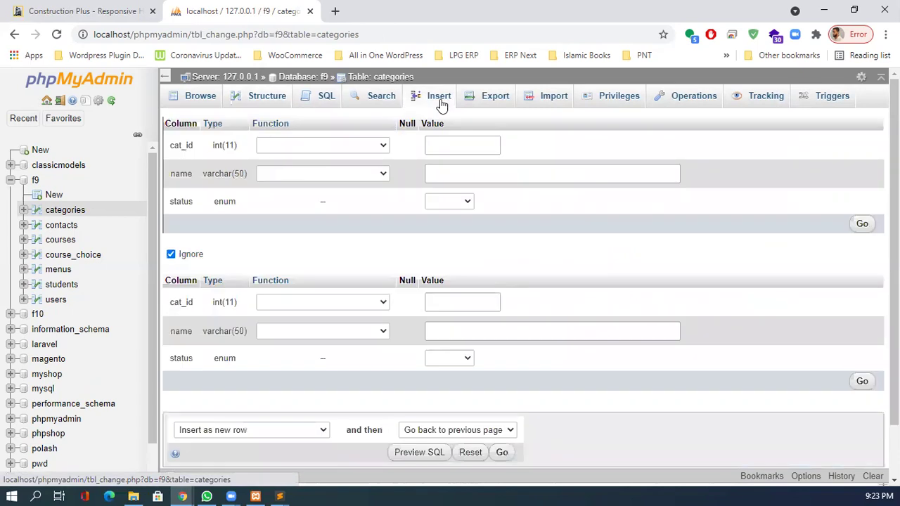
click(454, 176)
text(Bangladesh)
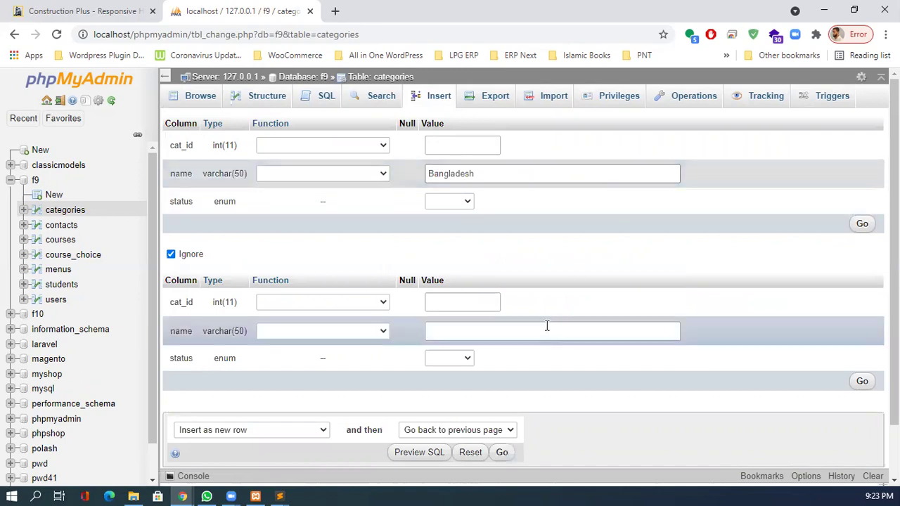
click(541, 327)
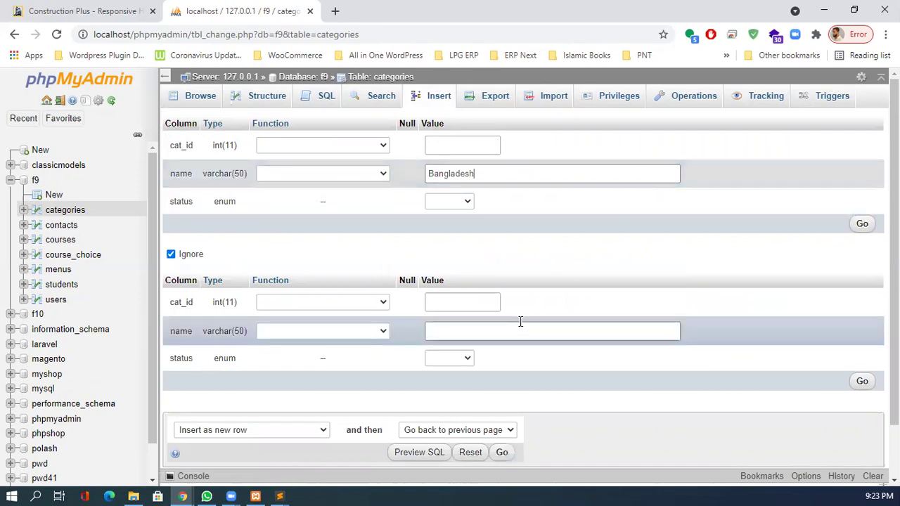
text(World)
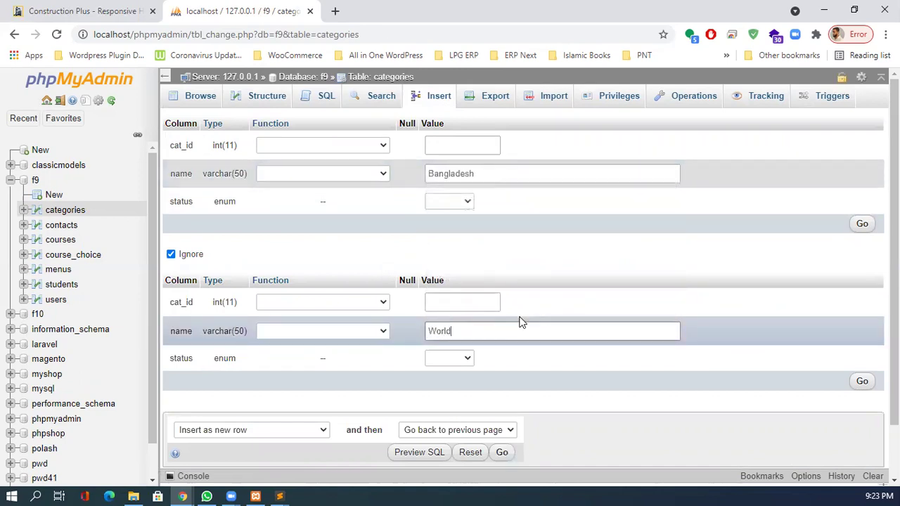
Replace the second row's name with International.
scroll(519, 318, down, 1)
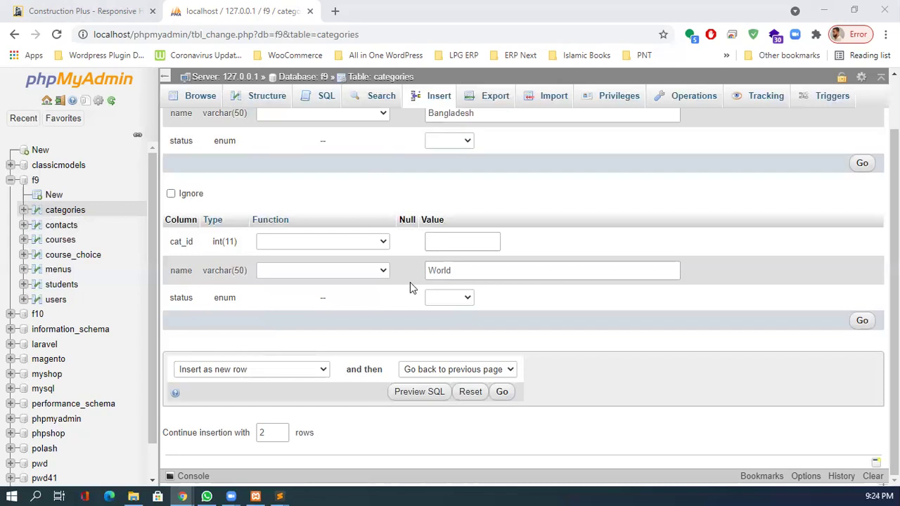
click(452, 270)
drag(452, 270, 376, 266)
text(In)
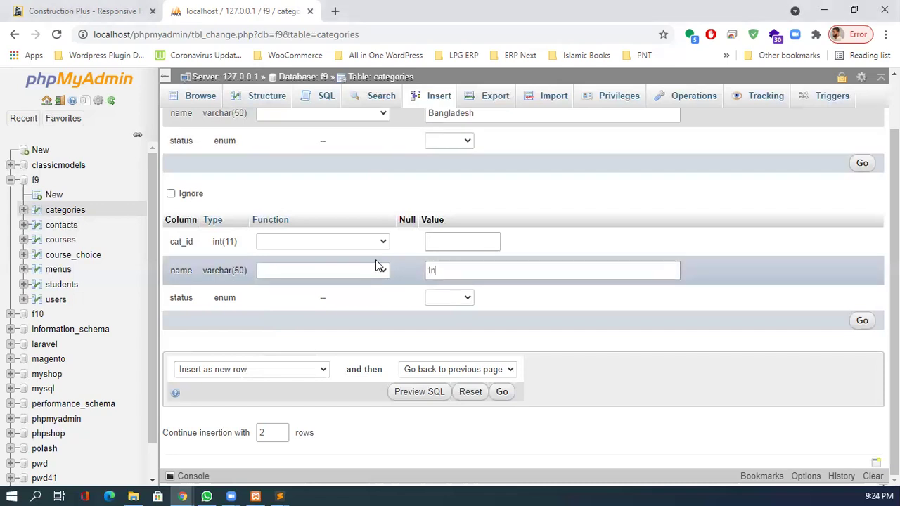
text(ternational)
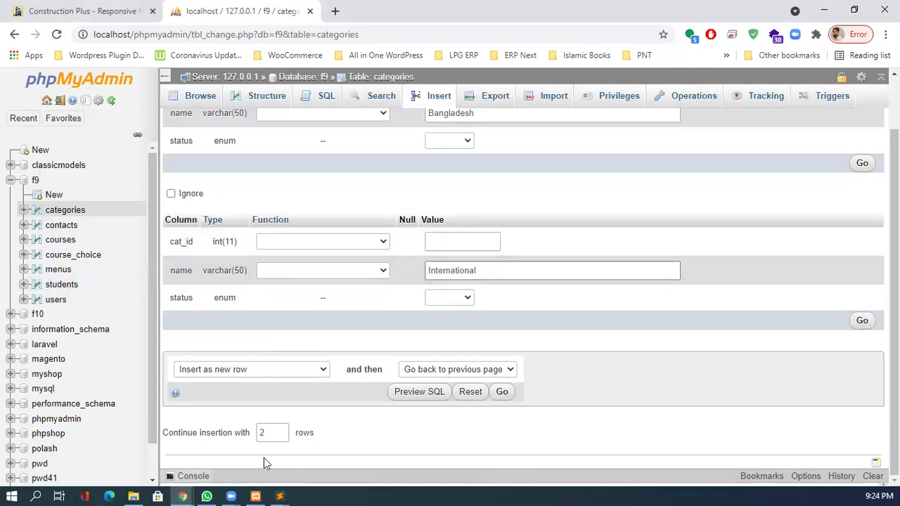
Extend the insertion form to 3 rows and name the third row Business.
click(283, 429)
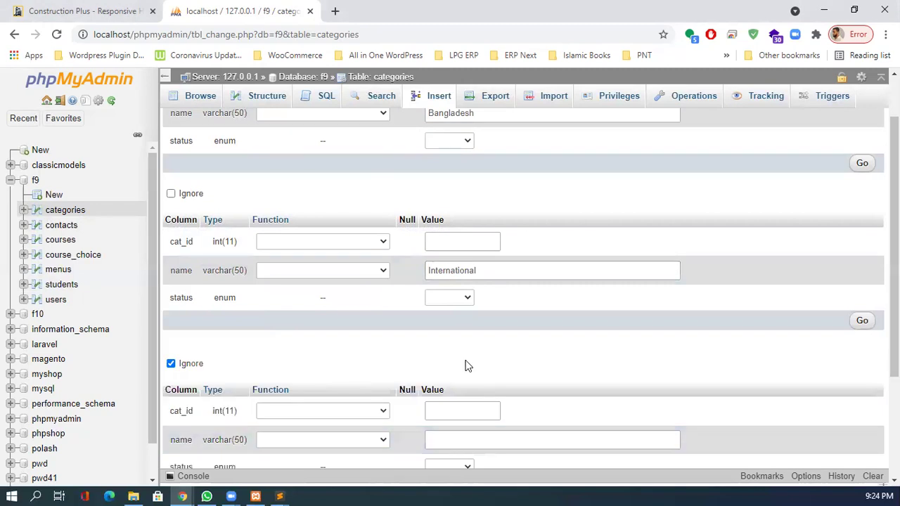
scroll(465, 365, down, 2)
click(466, 308)
text(Business)
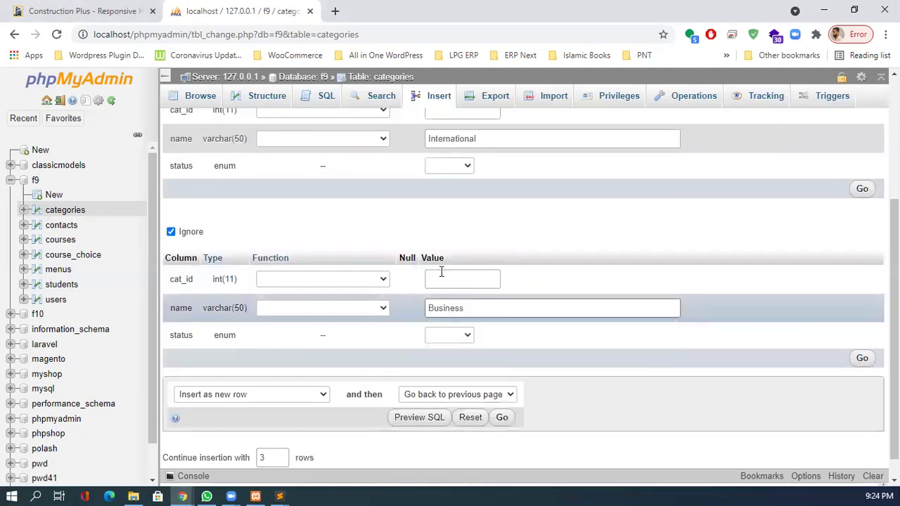
scroll(585, 218, up, 3)
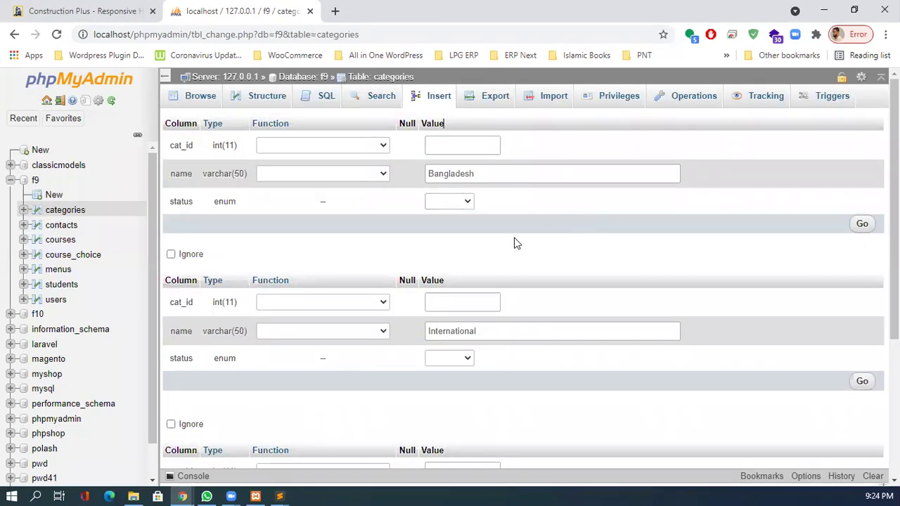
scroll(490, 211, down, 3)
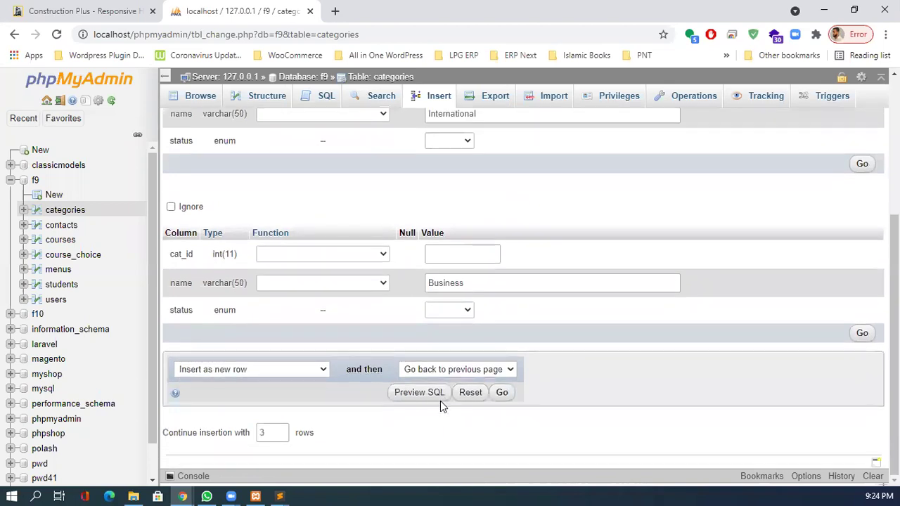
Set the status of the Bangladesh, International and Business rows to active.
scroll(440, 401, up, 3)
click(457, 202)
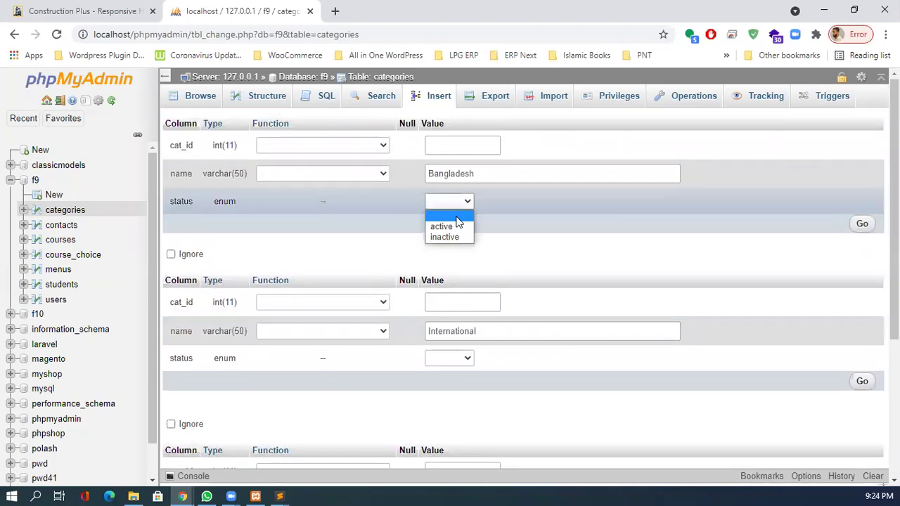
click(443, 225)
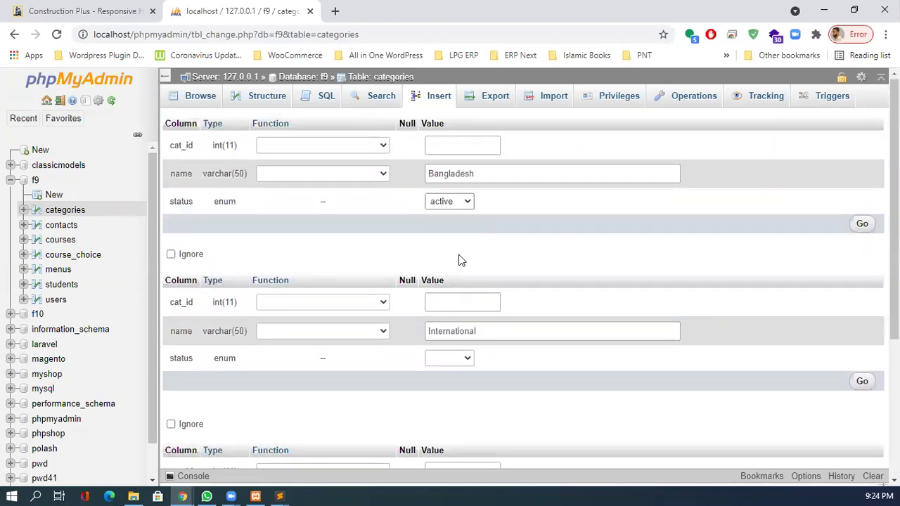
click(453, 357)
click(470, 356)
click(470, 356)
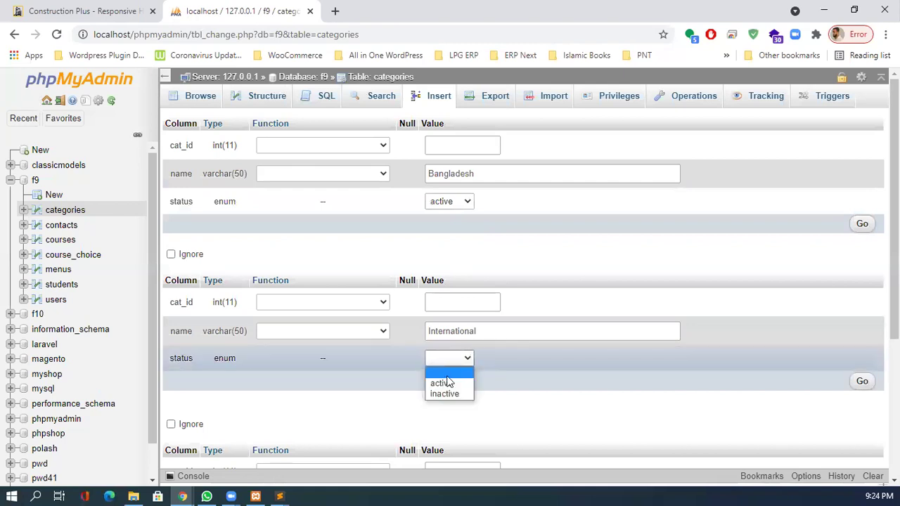
click(441, 382)
scroll(491, 370, down, 2)
scroll(491, 370, down, 1)
click(468, 330)
click(442, 353)
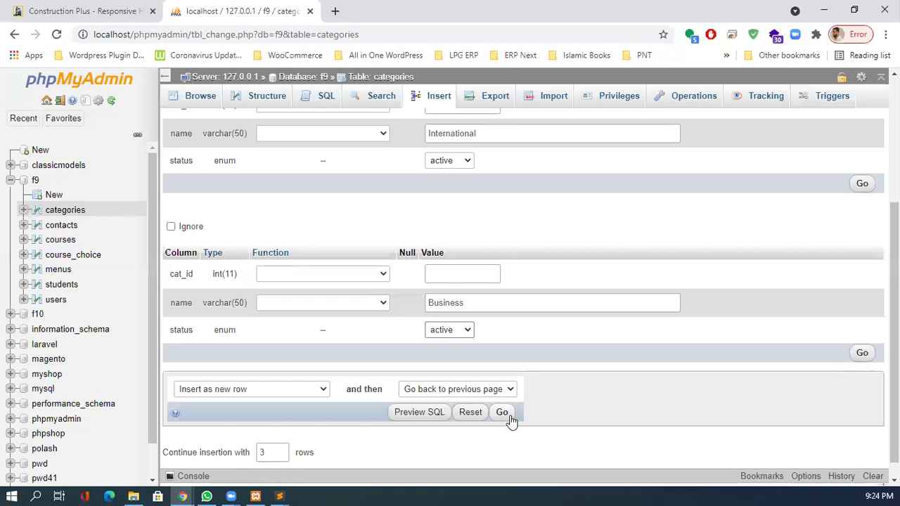
Insert the three category rows and browse the contents of the categories table.
scroll(511, 419, down, 1)
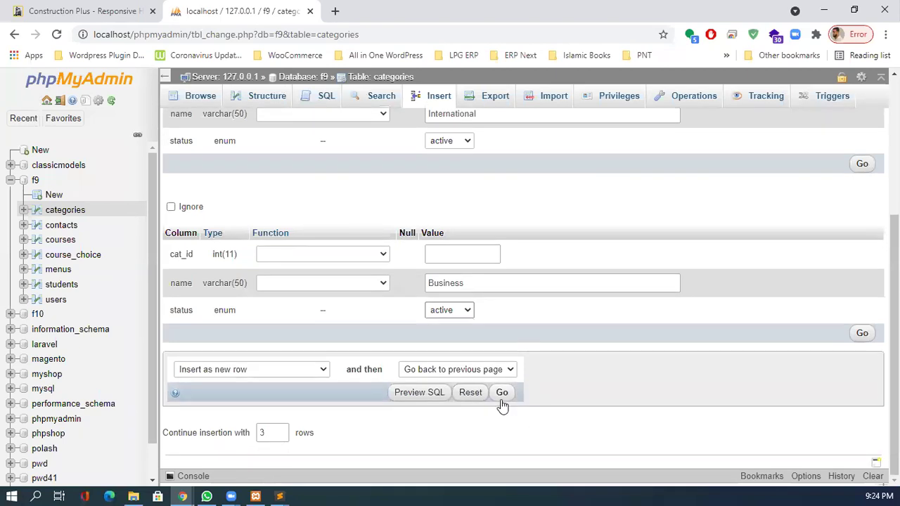
click(502, 398)
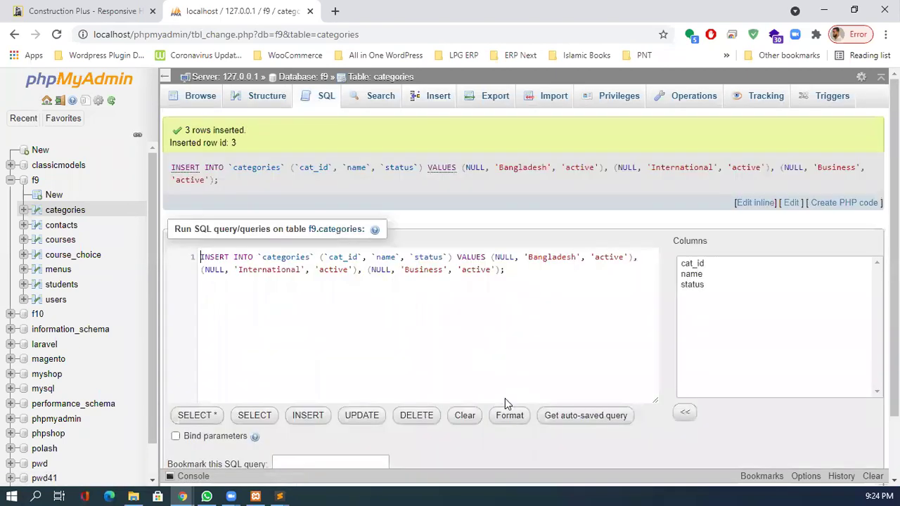
click(200, 98)
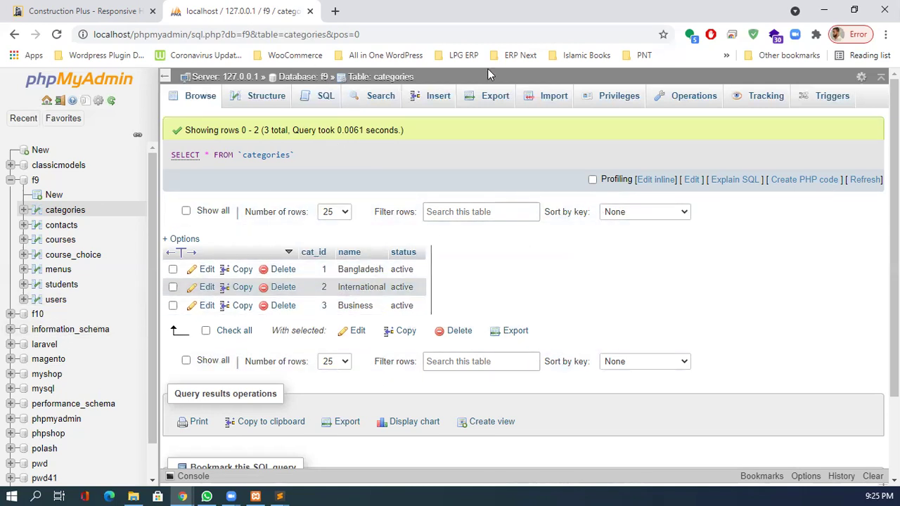
Start a new table named posts with 5 columns in the f9 database.
click(316, 77)
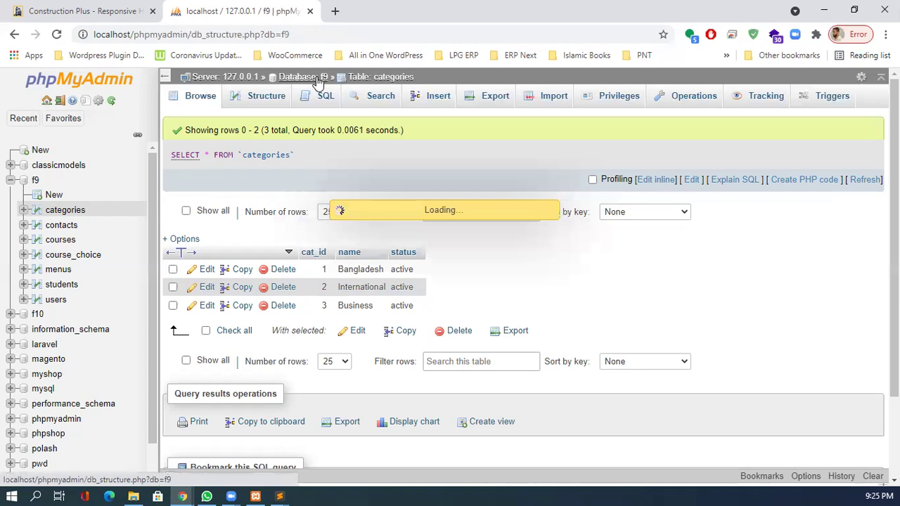
click(311, 154)
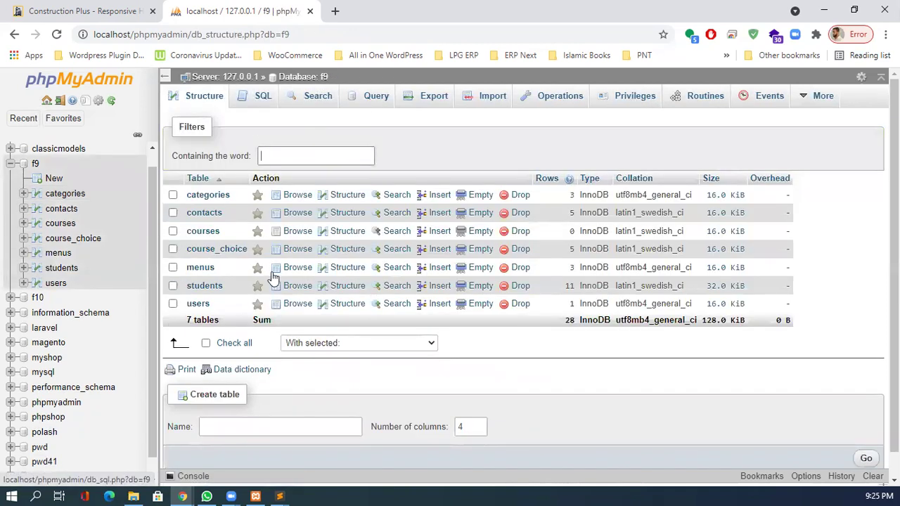
click(280, 427)
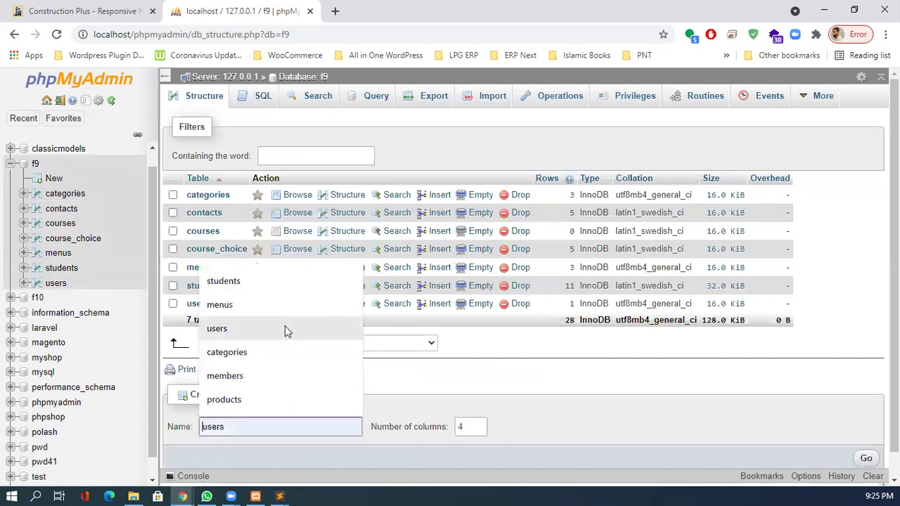
text(posts)
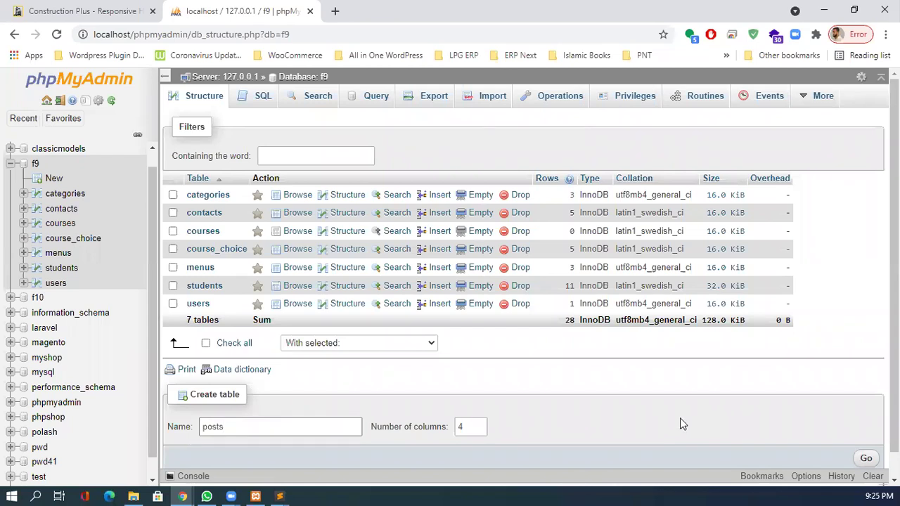
click(478, 423)
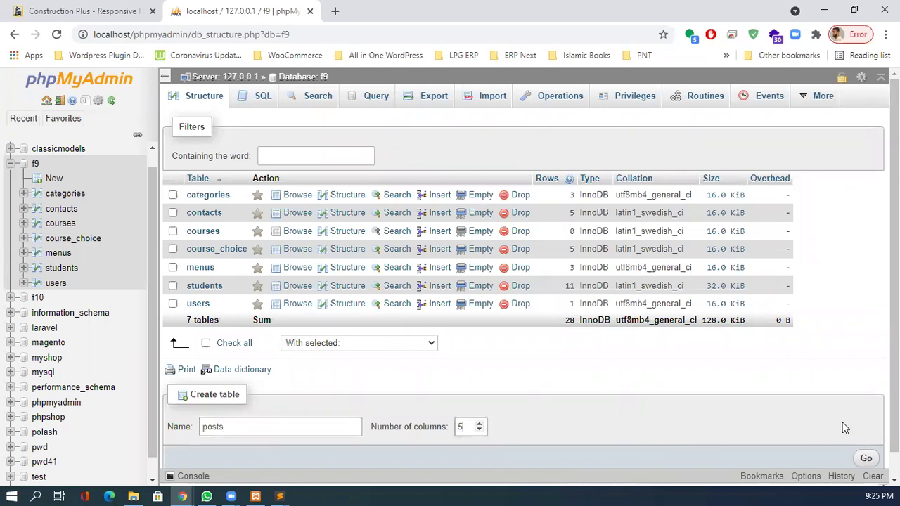
click(869, 460)
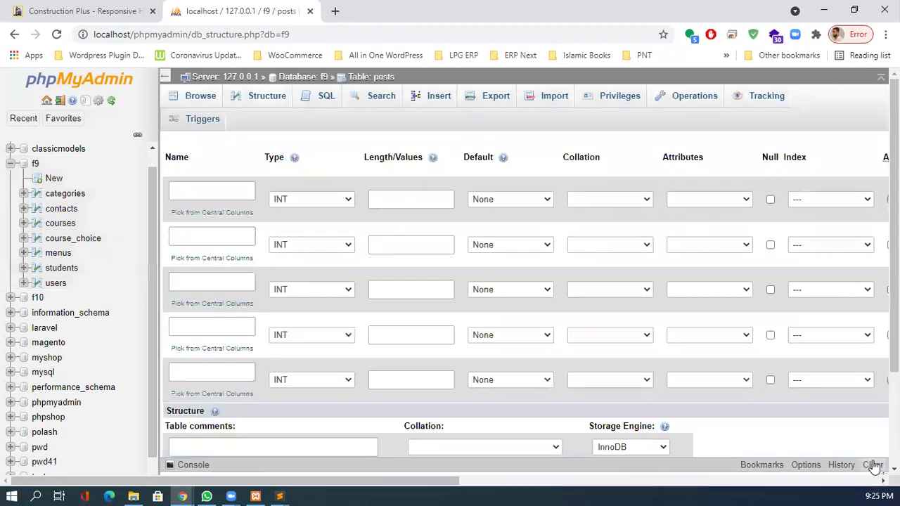
Name the five columns of the posts table post_id, cat_id, title, content and status.
click(231, 193)
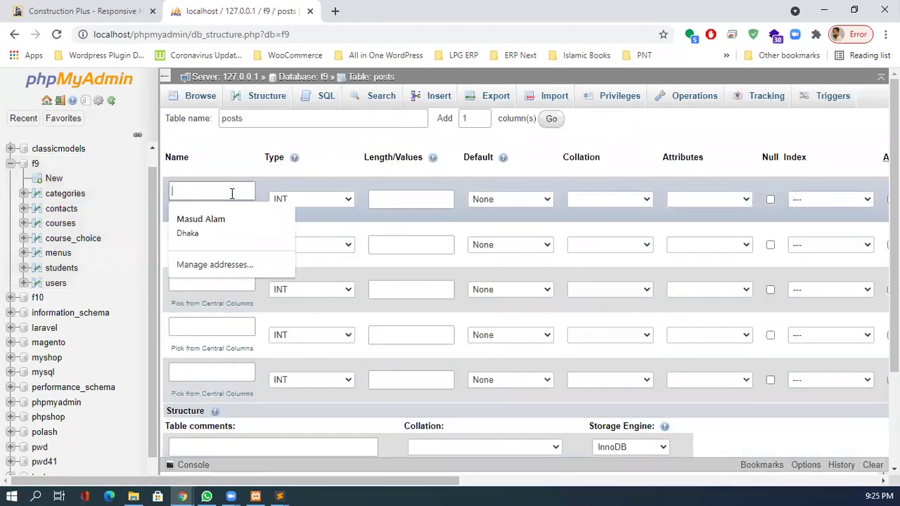
text(post_)
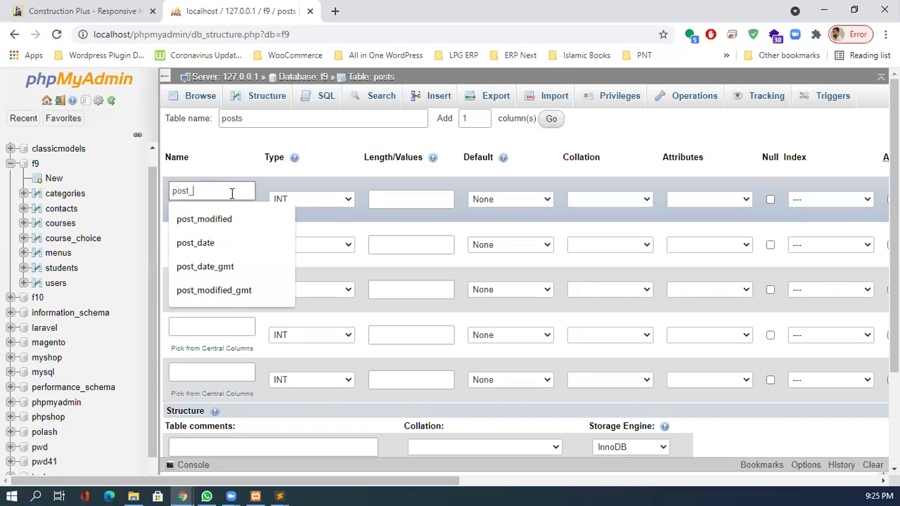
text(id)
click(201, 240)
text(cat_)
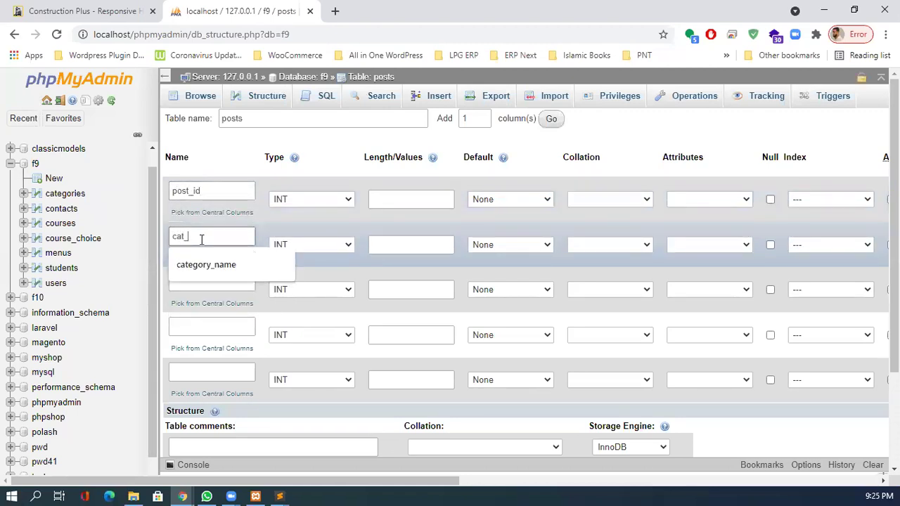
text(id)
click(184, 281)
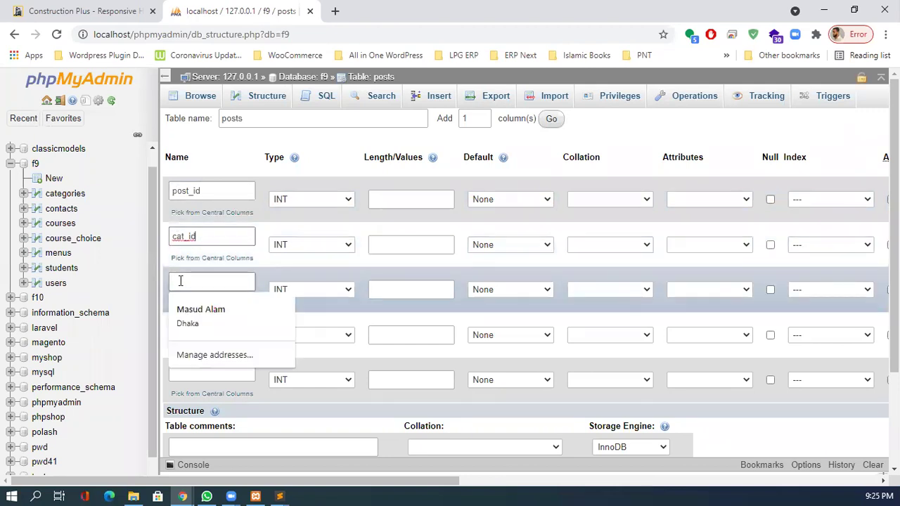
text(title)
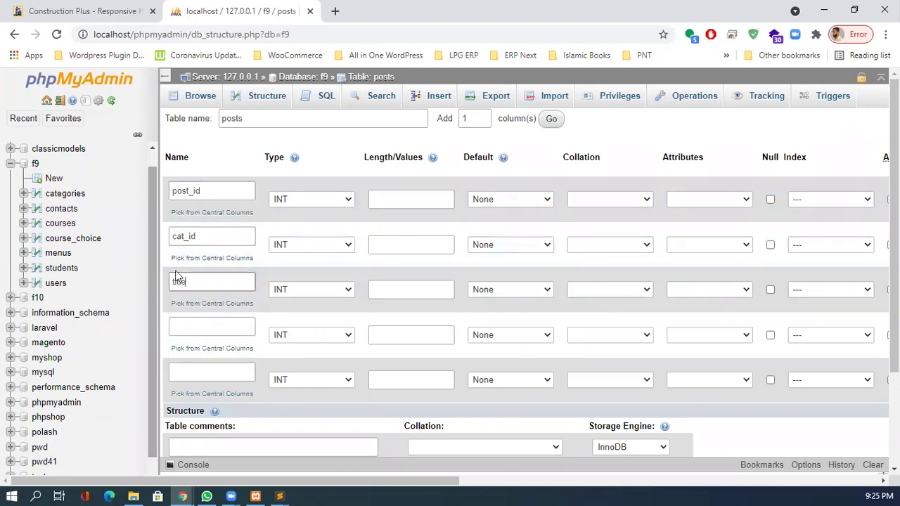
click(193, 324)
text(content)
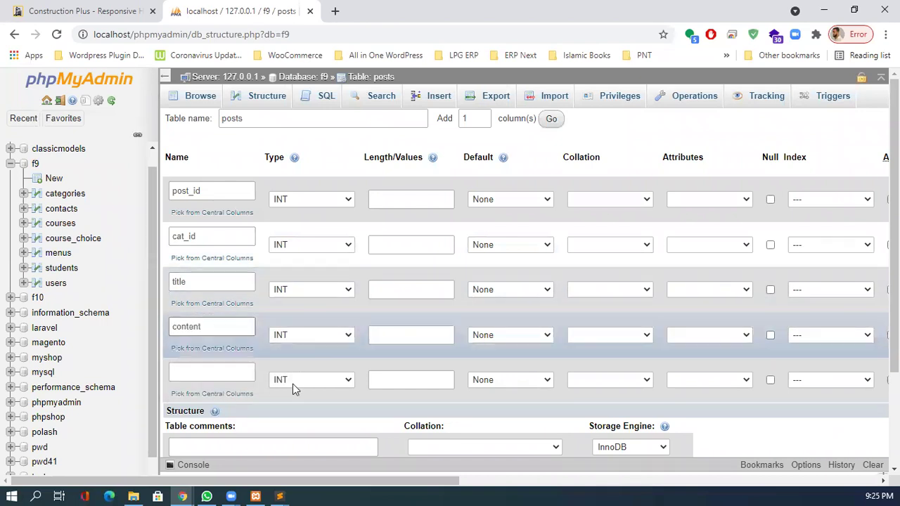
click(215, 372)
text(status)
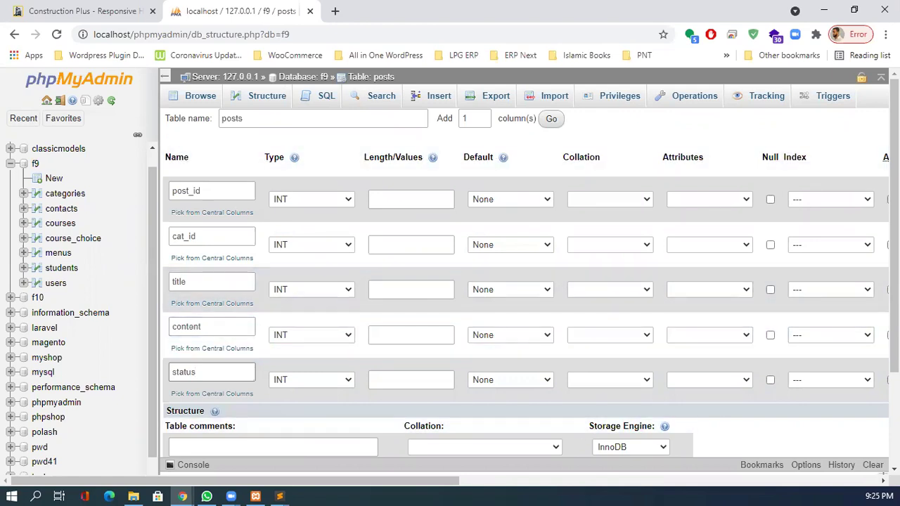
Make post_id the PRIMARY index of the posts table.
click(816, 201)
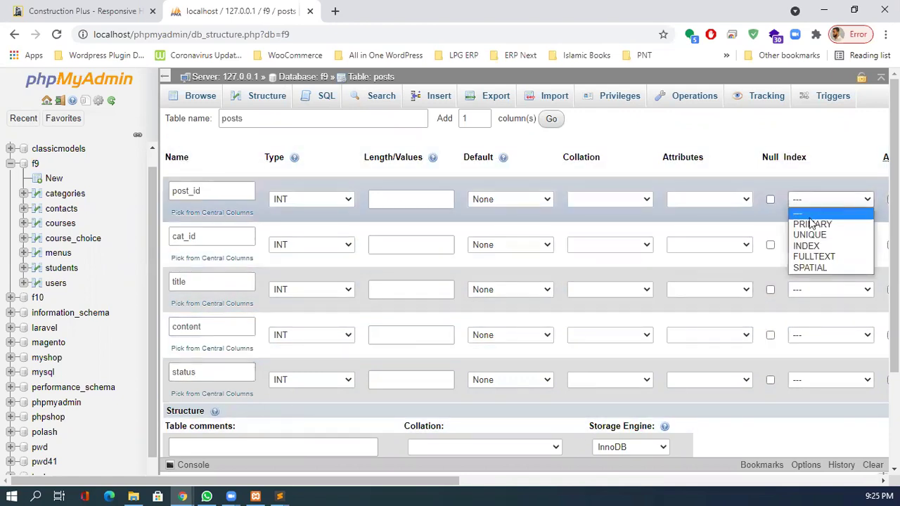
click(811, 223)
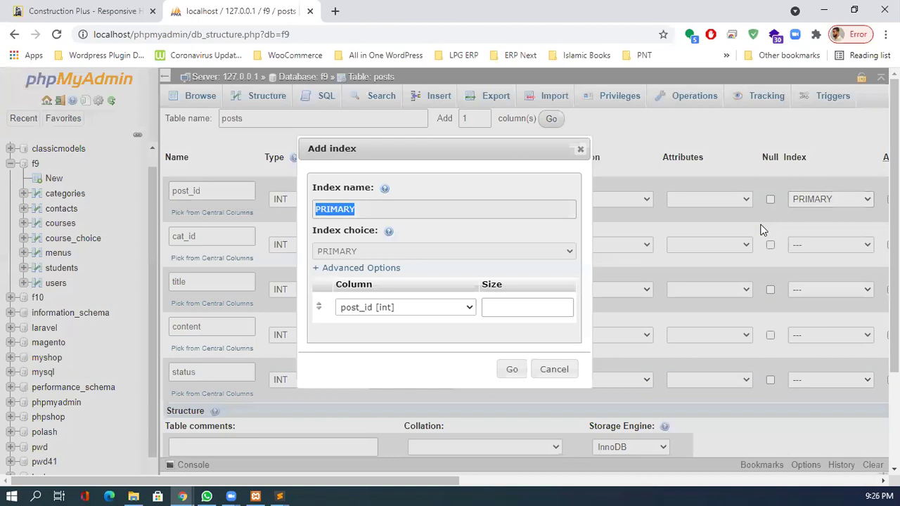
click(508, 369)
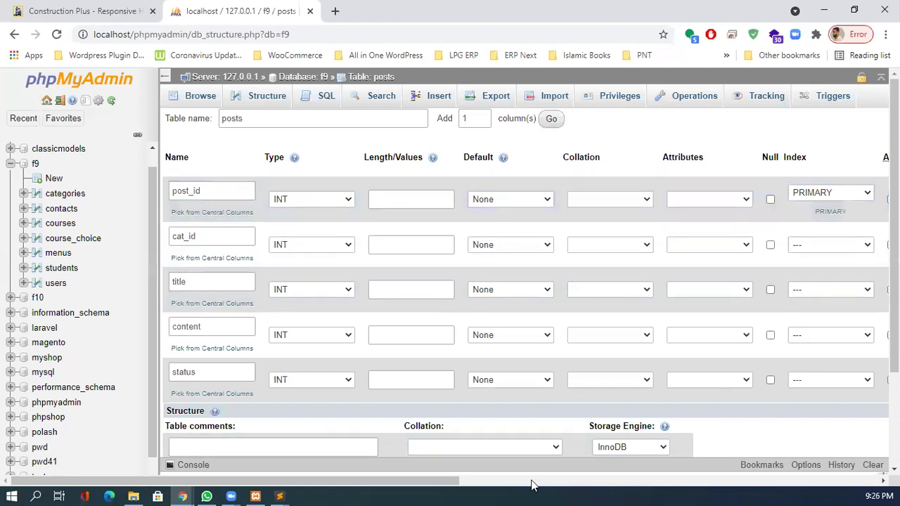
drag(453, 480, 493, 480)
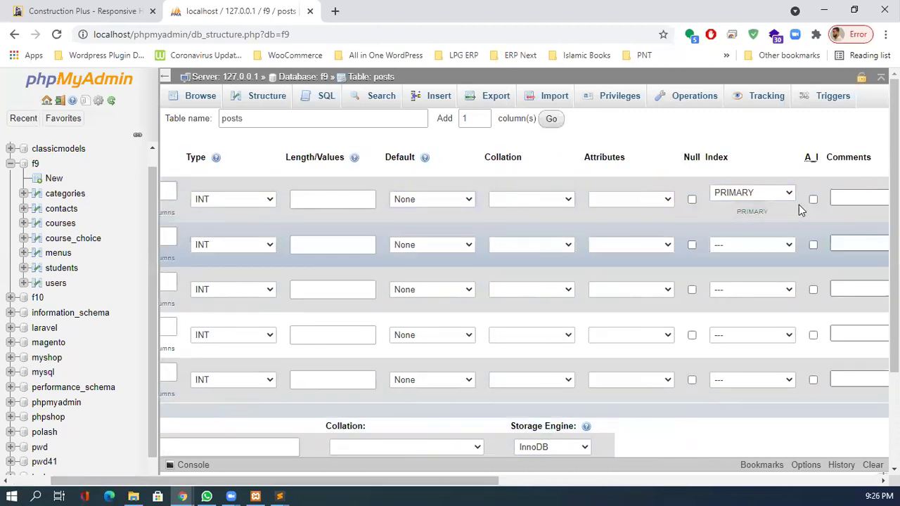
Enable auto-increment for the post_id column and set the title column's type to VARCHAR.
click(812, 200)
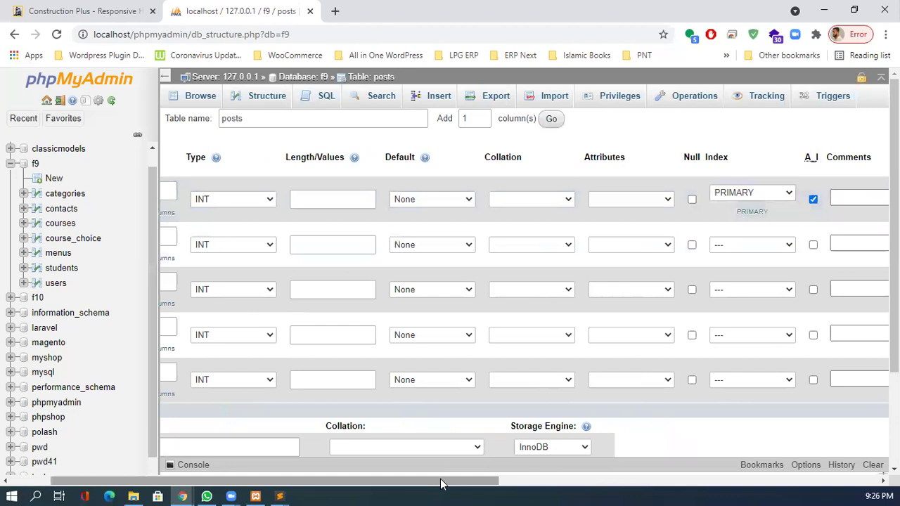
drag(442, 481, 279, 483)
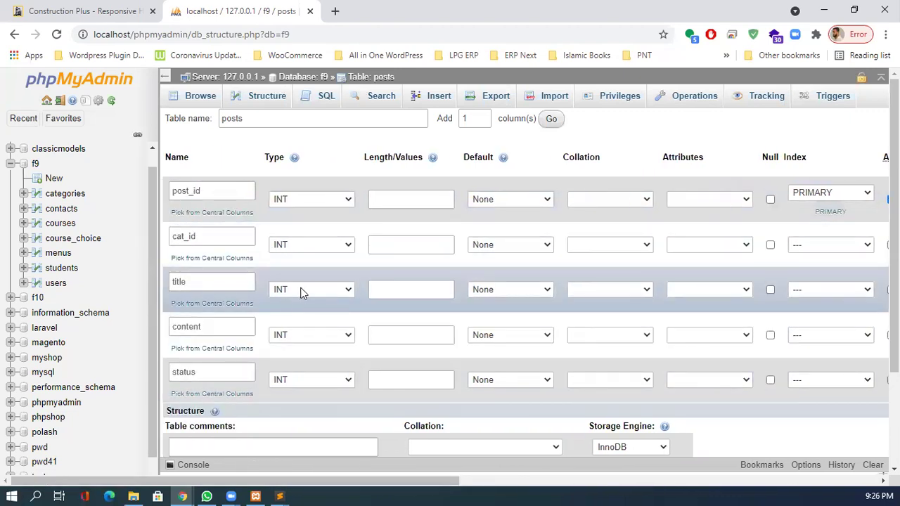
click(313, 287)
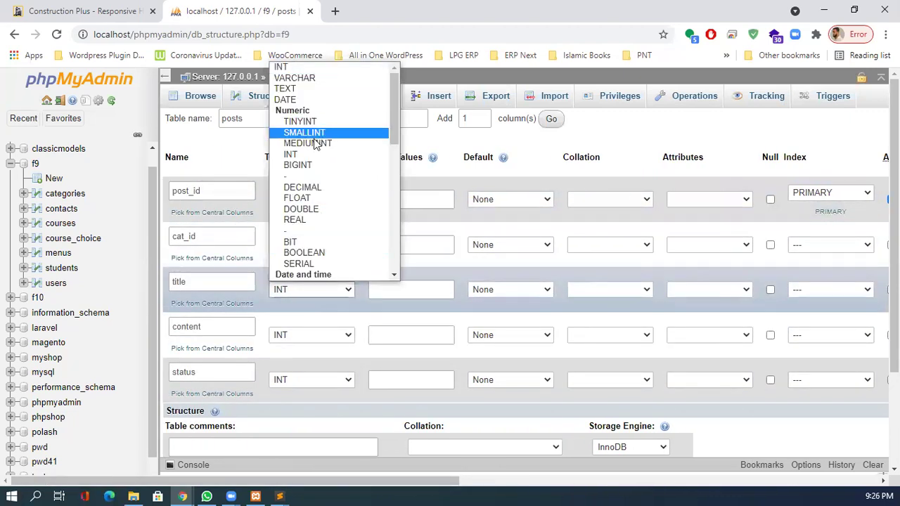
click(298, 78)
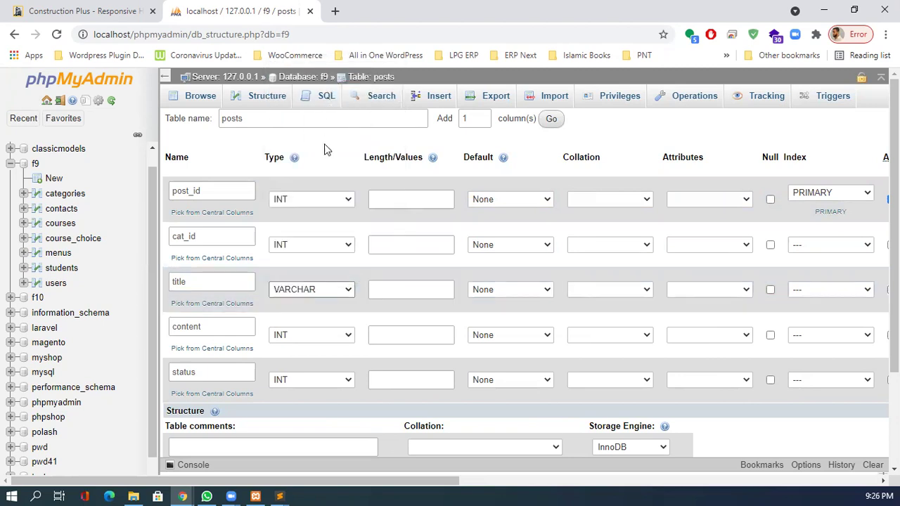
Set the content column's type to TEXT.
click(292, 334)
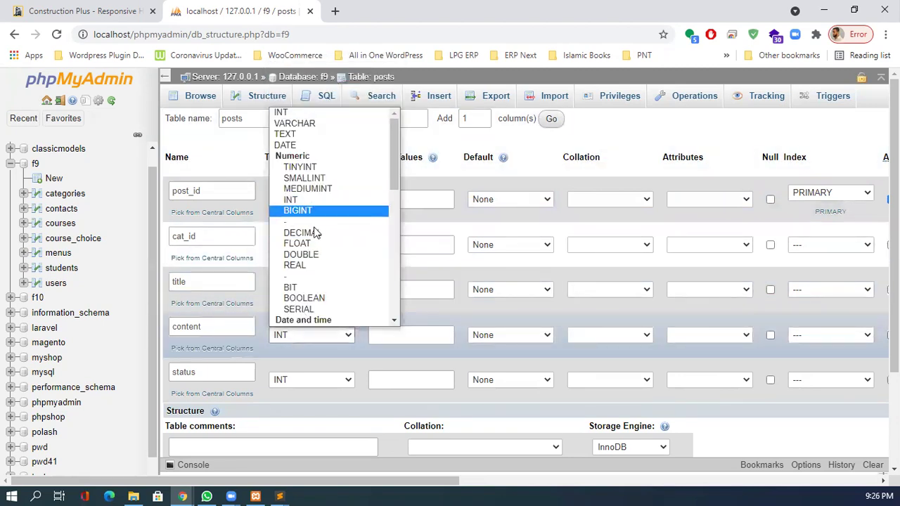
scroll(303, 202, down, 3)
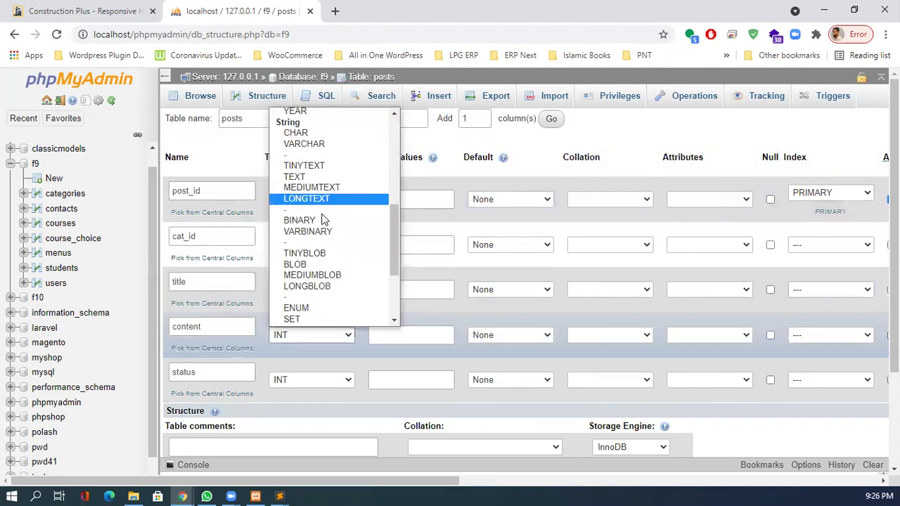
scroll(319, 237, down, 3)
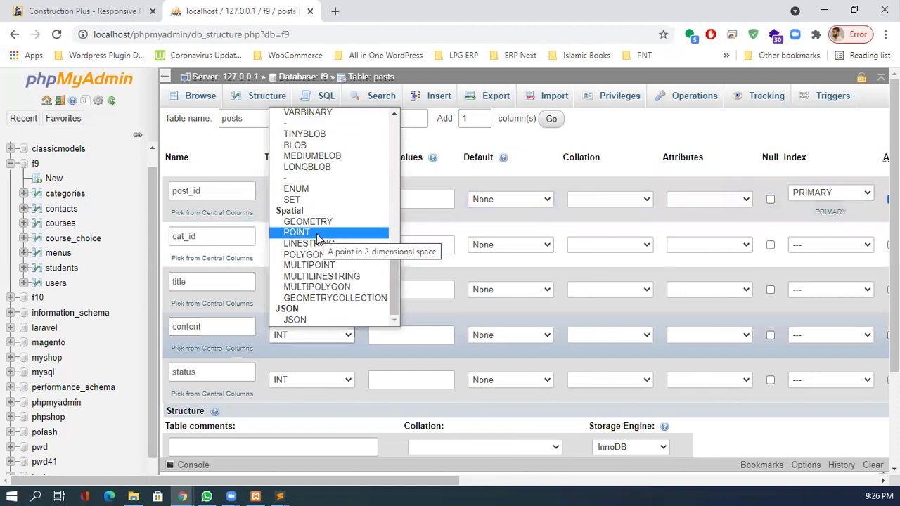
scroll(317, 239, up, 6)
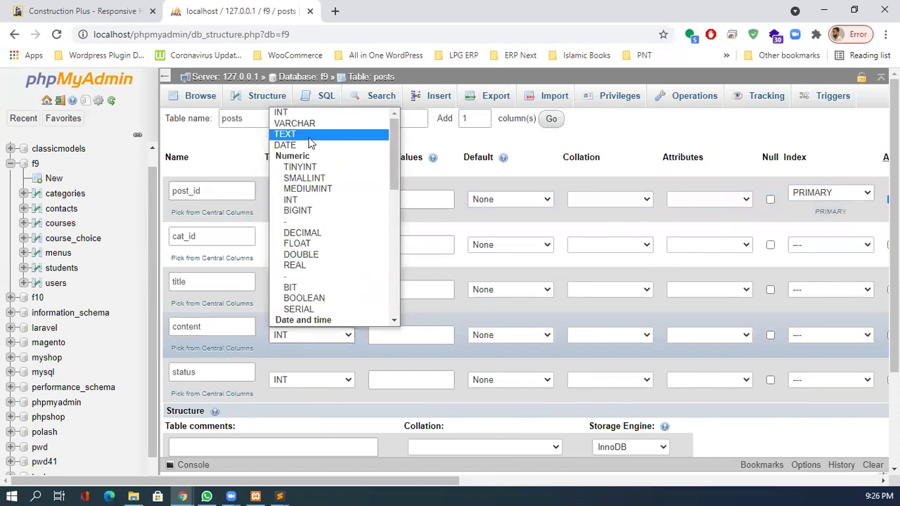
click(310, 137)
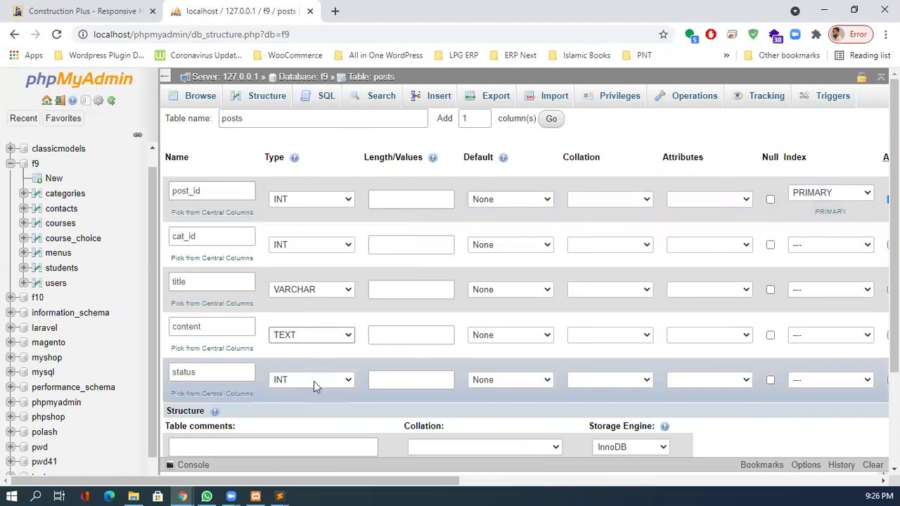
Set the status column's type to ENUM with the values 'inactive','active'.
click(314, 381)
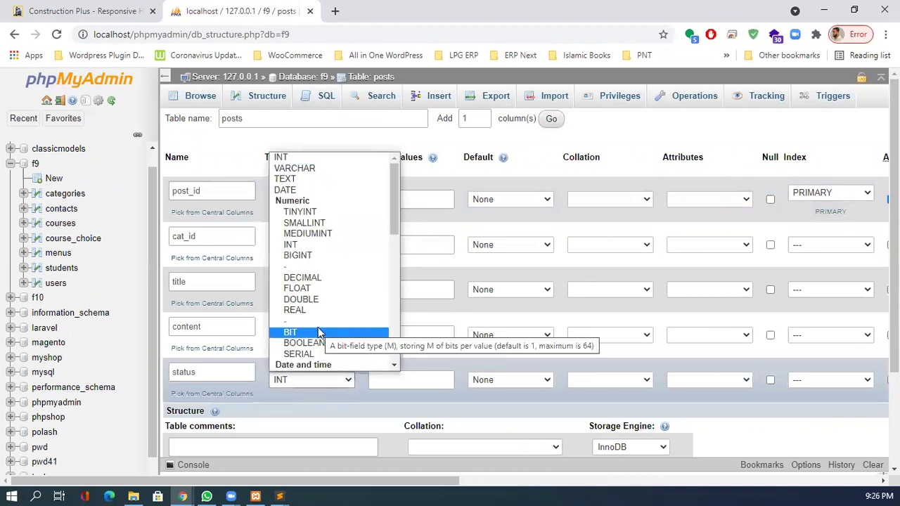
scroll(319, 332, down, 5)
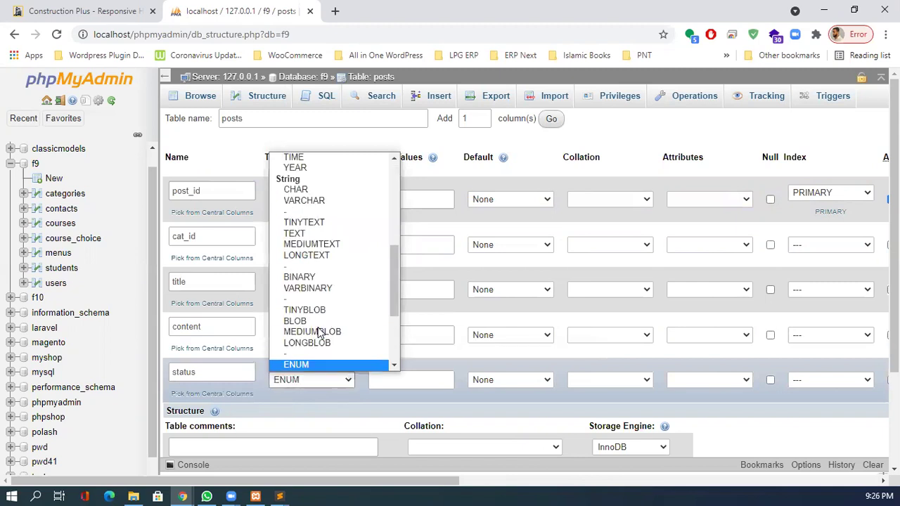
click(298, 359)
click(391, 374)
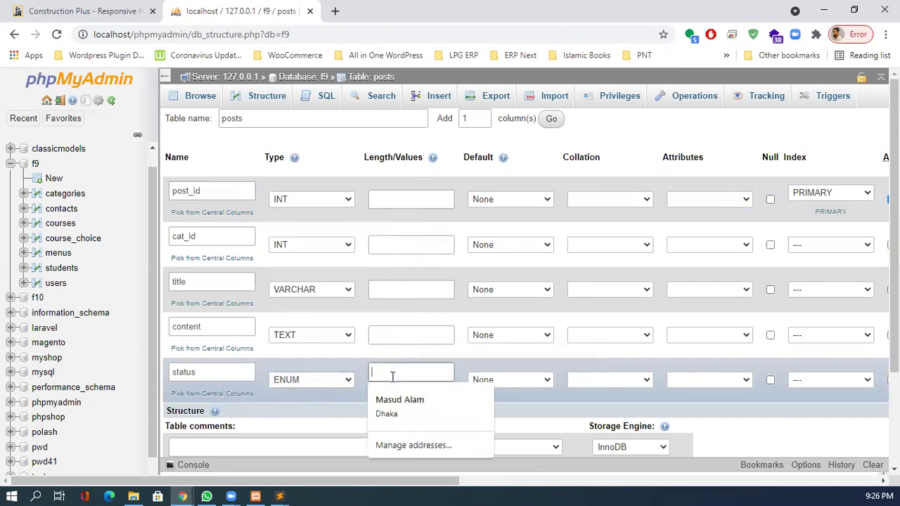
text('in)
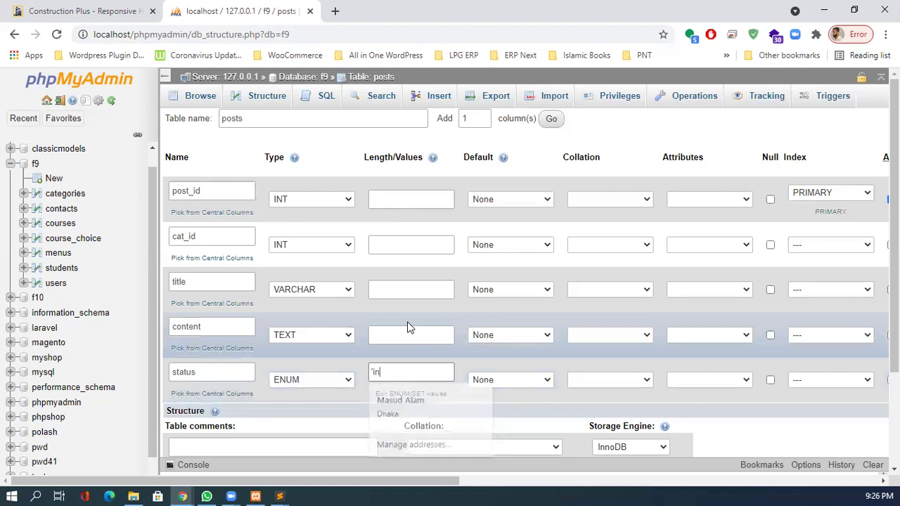
text(active')
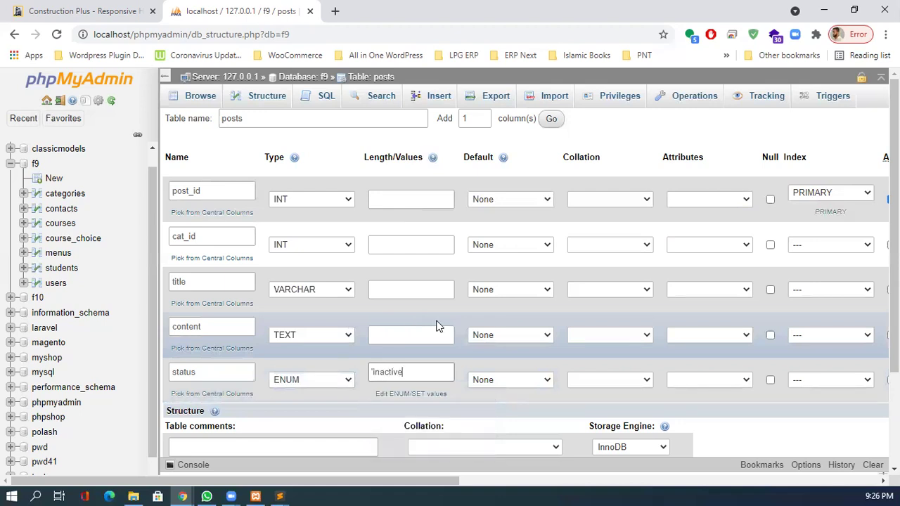
text(,'active)
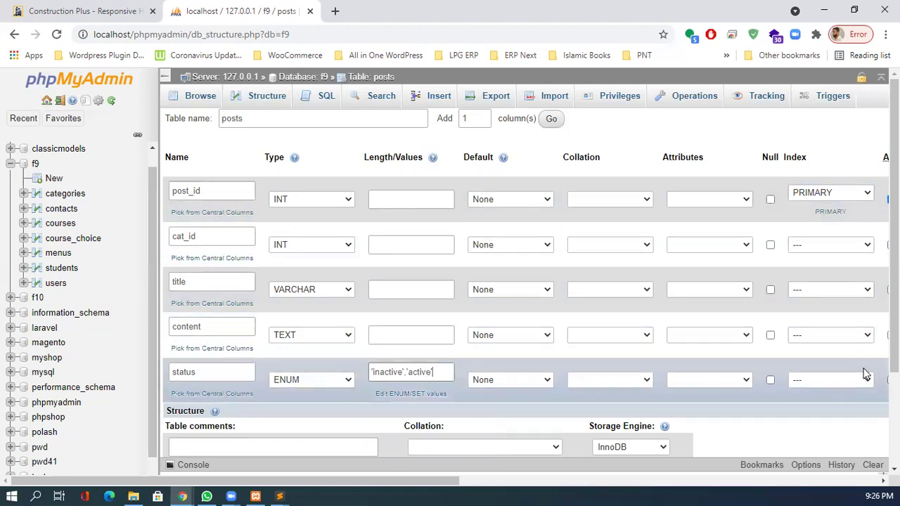
Try to save the posts table definition.
scroll(829, 381, down, 1)
scroll(829, 381, down, 2)
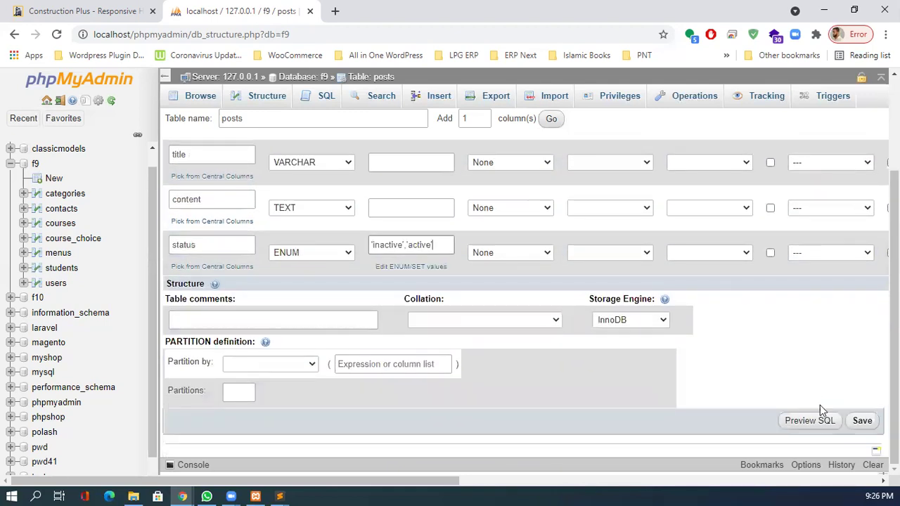
click(861, 423)
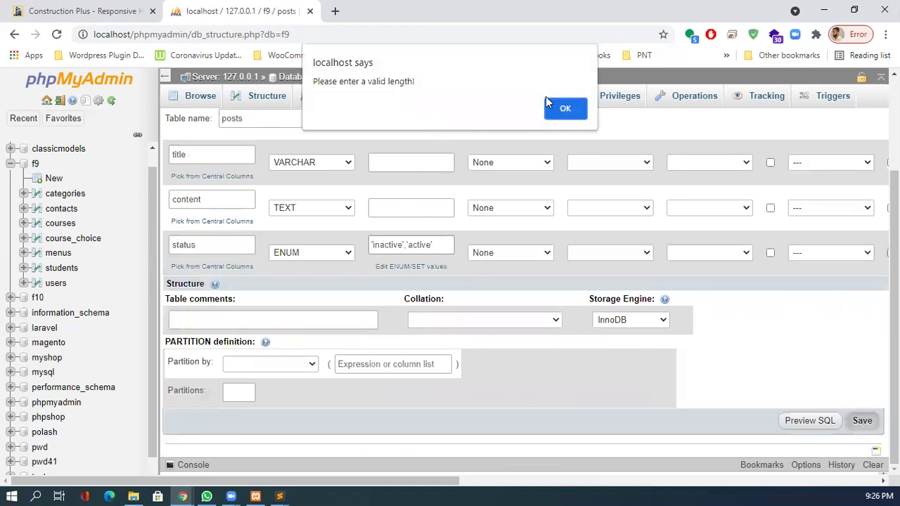
click(566, 109)
Set the title column's length to 200.
scroll(468, 267, up, 1)
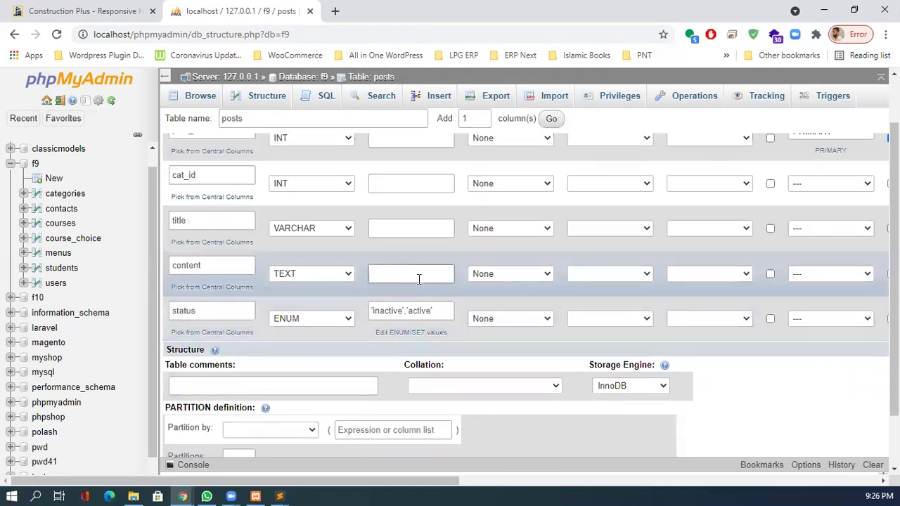
click(402, 228)
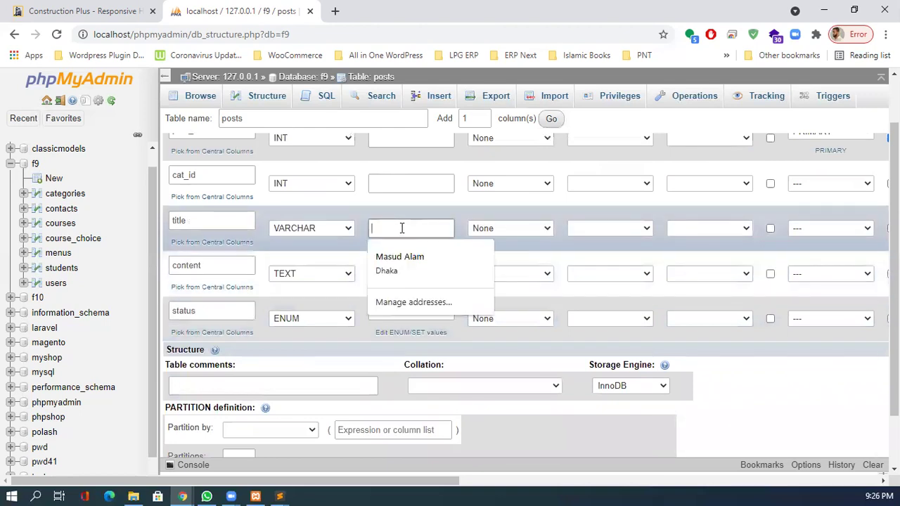
text(200)
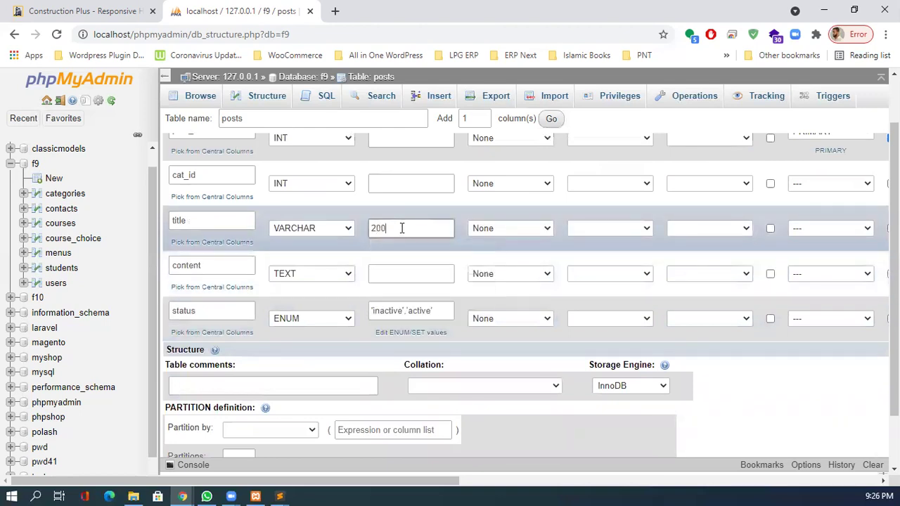
scroll(785, 420, down, 1)
scroll(785, 420, up, 1)
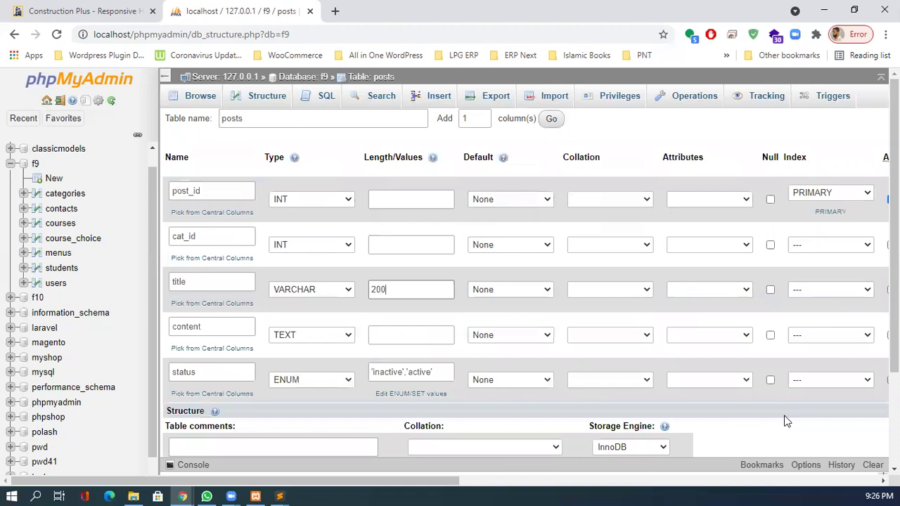
Set the title column's length to 100 and try to save the posts table.
key(BackSpace)
key(BackSpace)
key(BackSpace)
text(100)
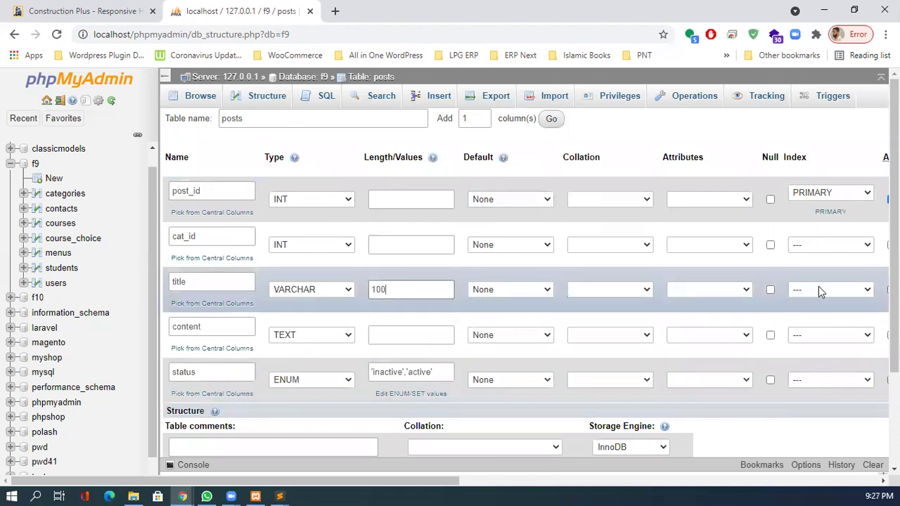
scroll(818, 287, down, 2)
scroll(864, 398, up, 2)
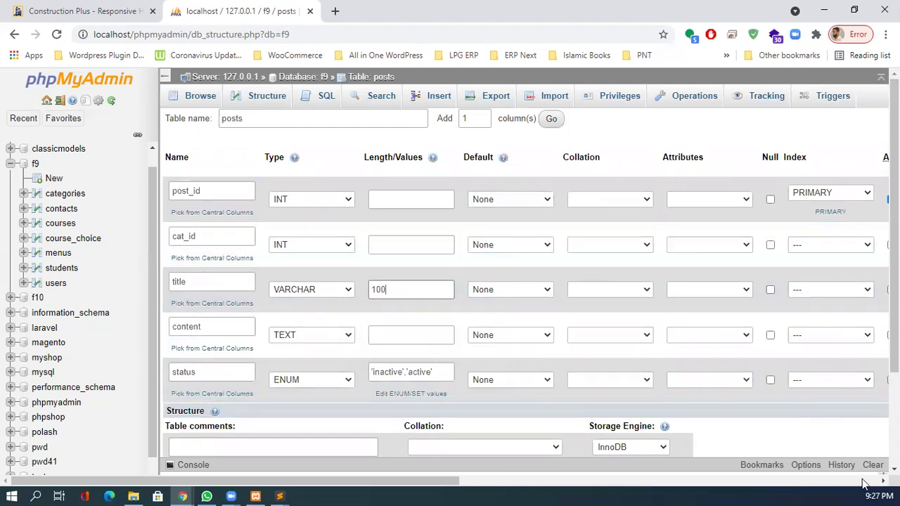
scroll(869, 467, down, 2)
click(863, 422)
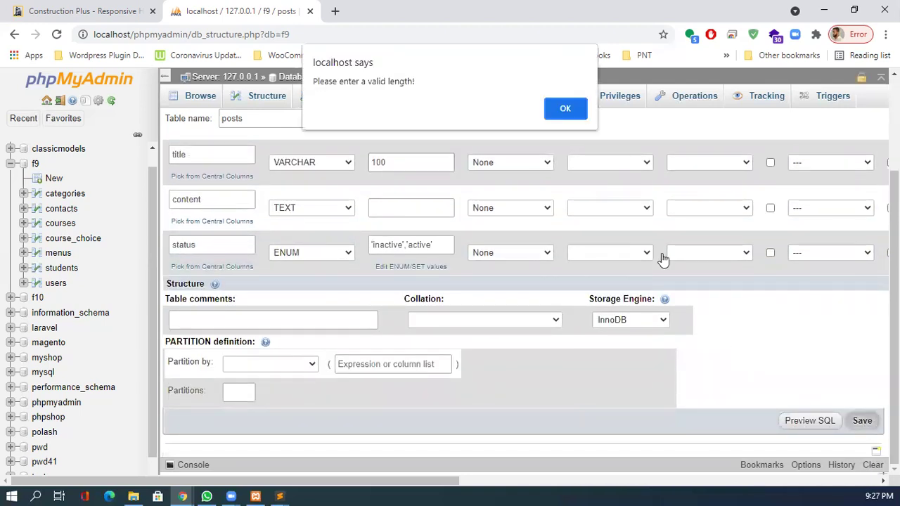
click(567, 109)
Review the column definitions, retry saving the posts table and try to open it.
scroll(339, 255, up, 1)
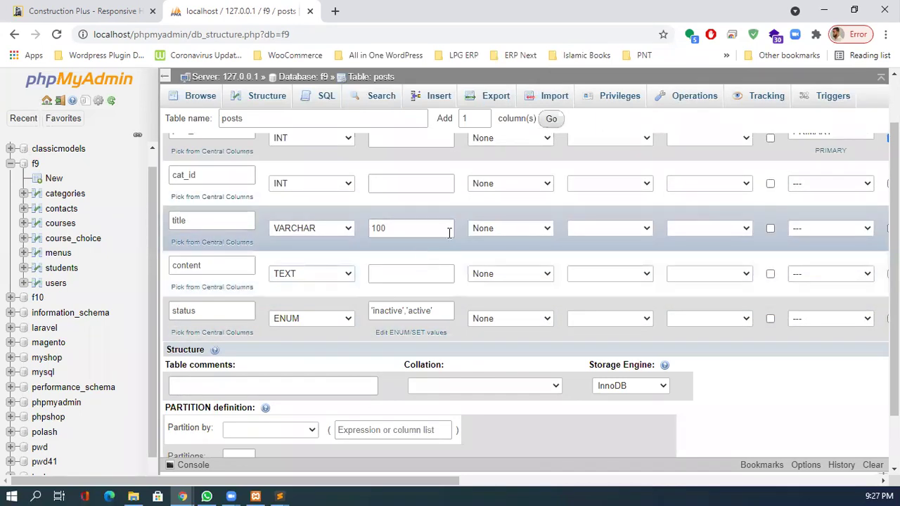
scroll(452, 232, up, 1)
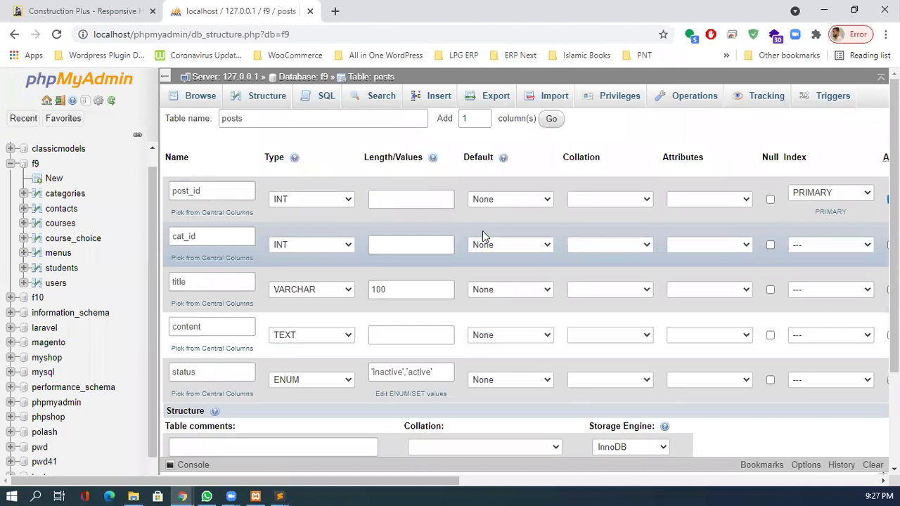
mouse_move(430, 485)
mouse_down()
mouse_move(567, 486)
mouse_move(430, 485)
mouse_up()
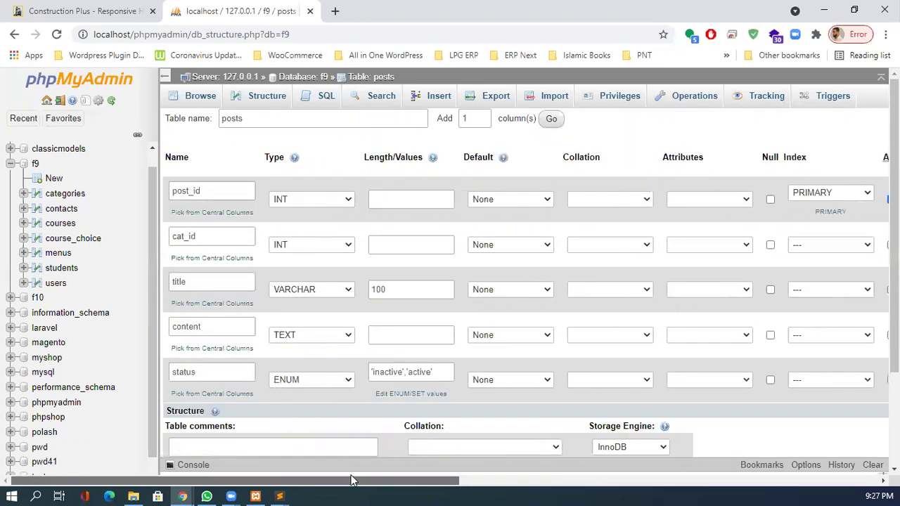
scroll(446, 328, down, 2)
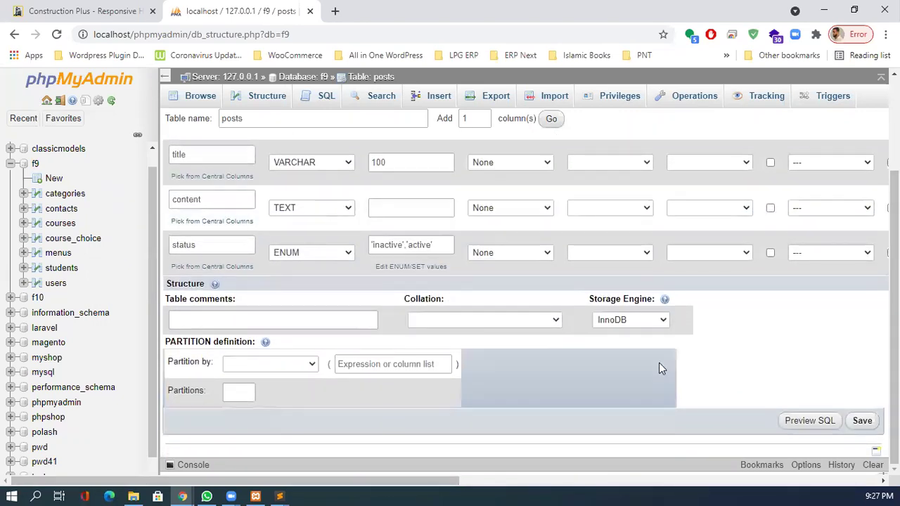
click(862, 421)
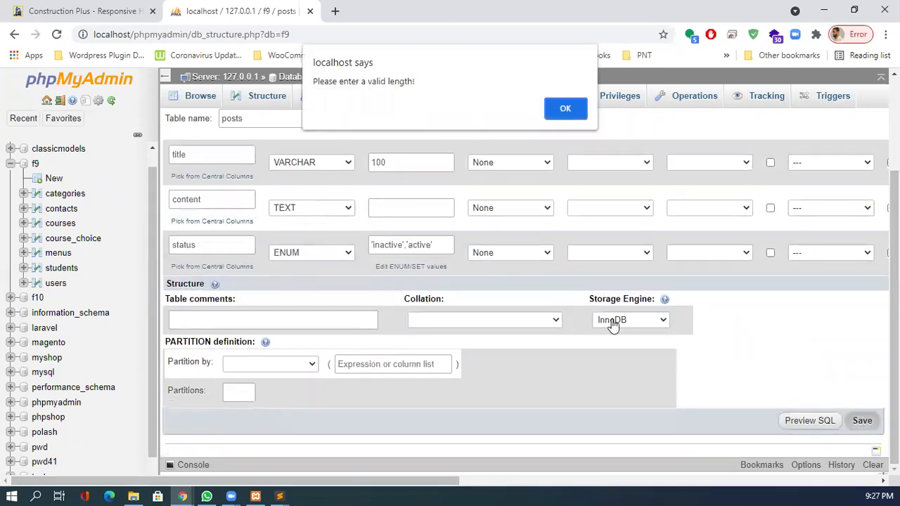
click(564, 110)
click(377, 79)
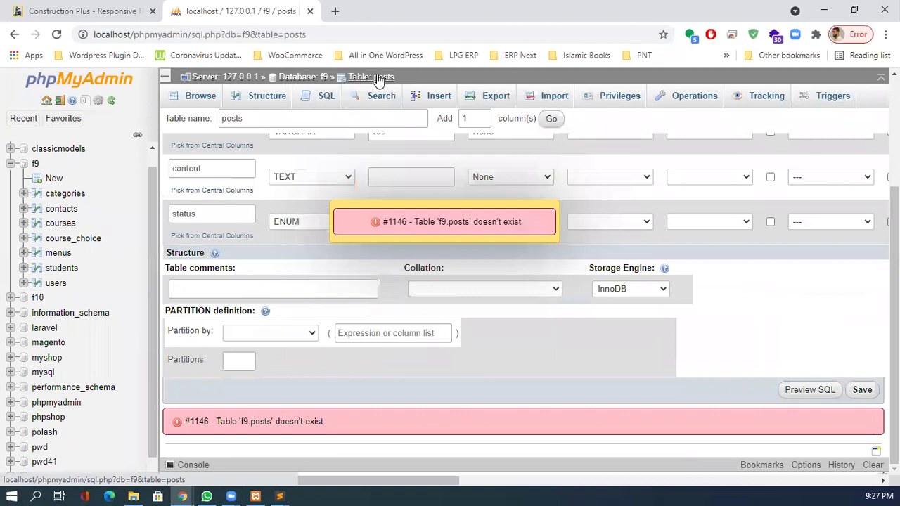
click(477, 234)
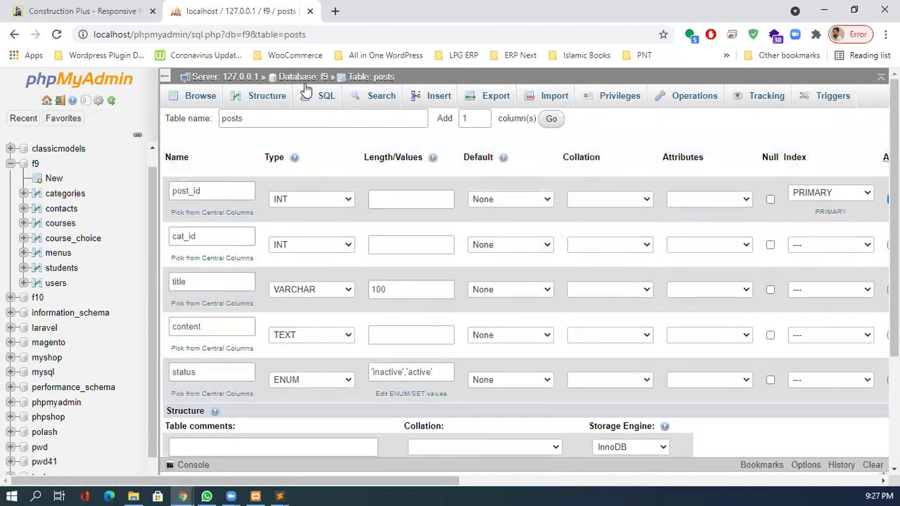
Return to the f9 database's table list, filter it by posts and reset the filter.
click(308, 79)
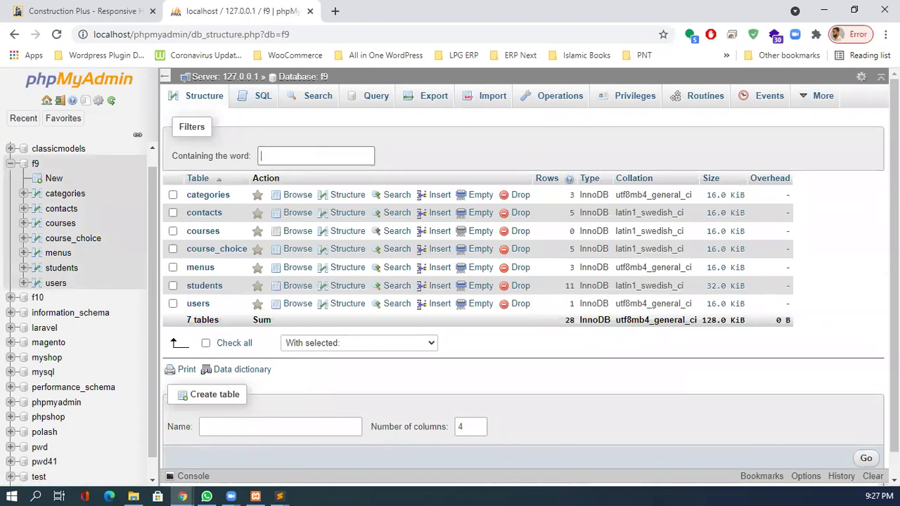
text(posts)
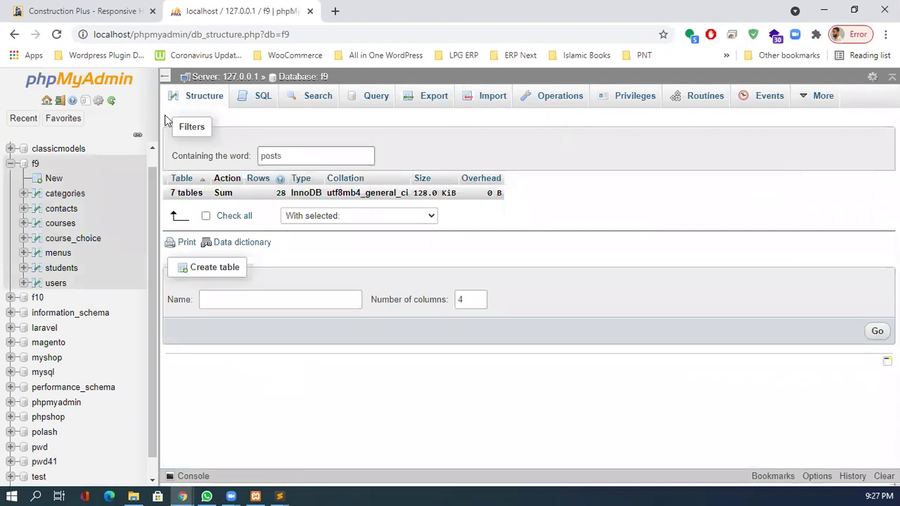
click(290, 77)
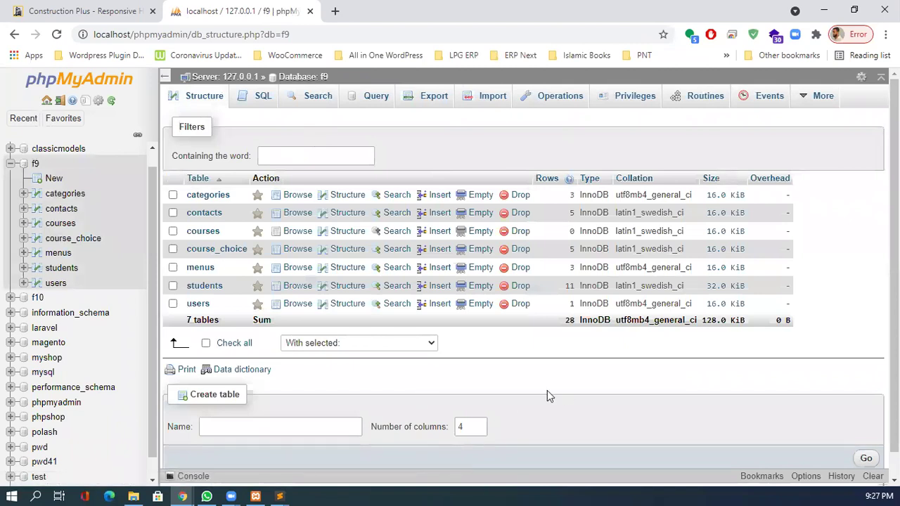
Start creating a new table named posts with 5 columns in the f9 database.
click(260, 420)
text(post)
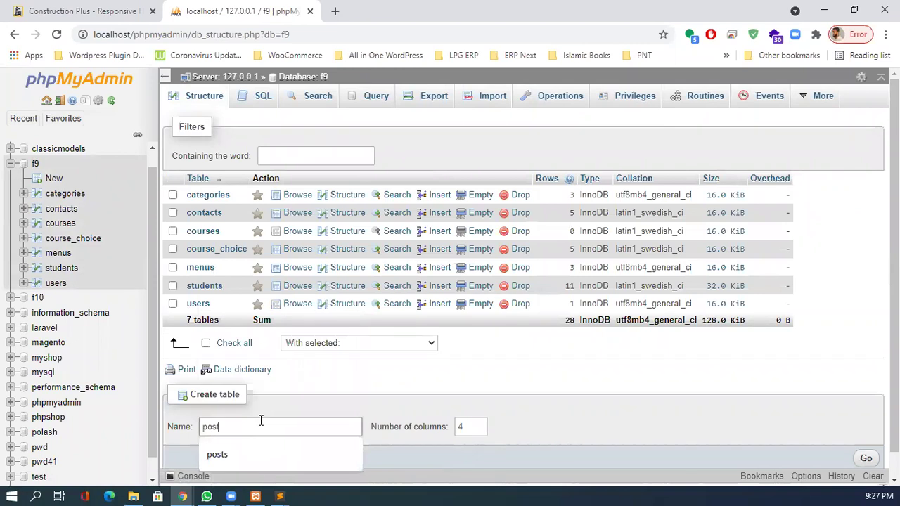
text(s)
click(481, 423)
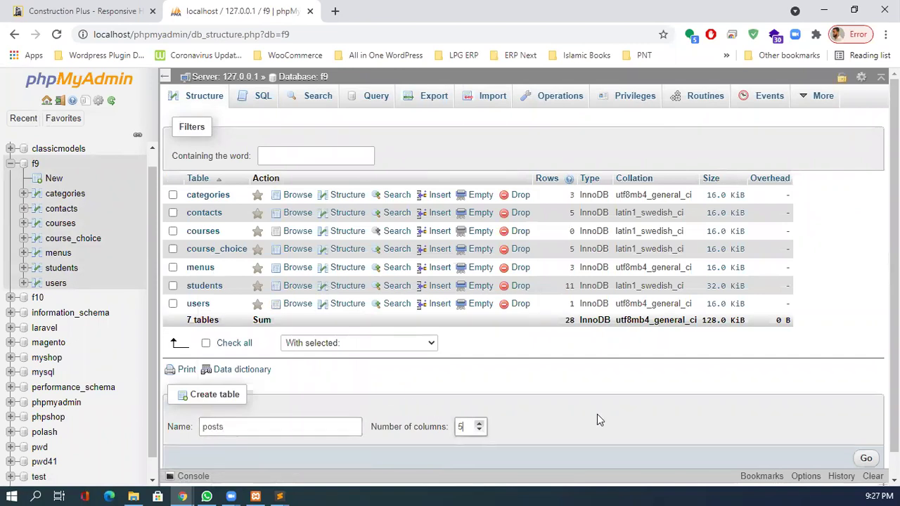
click(866, 459)
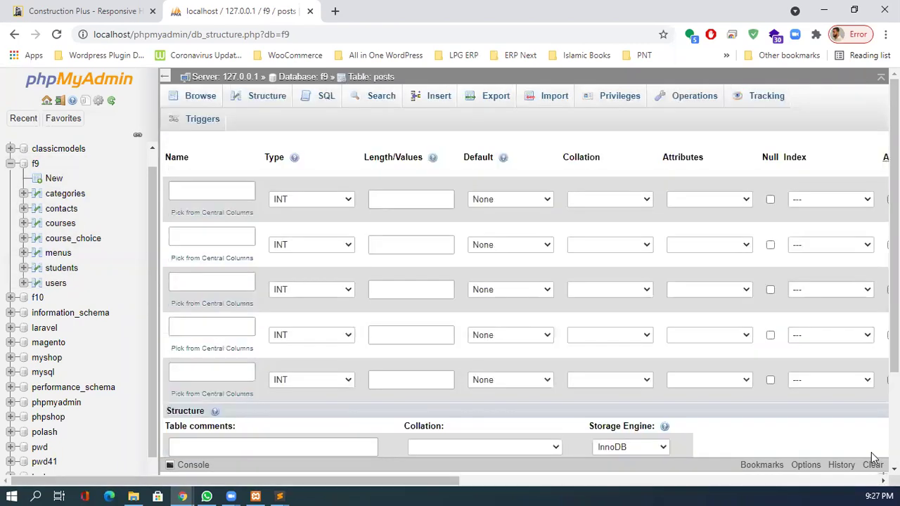
Name the first column post_id and give it a PRIMARY index.
click(188, 191)
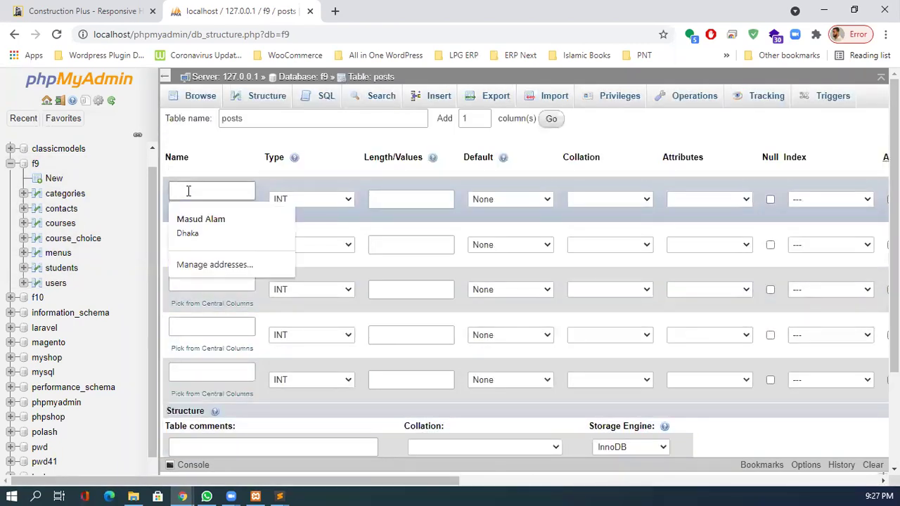
text(a)
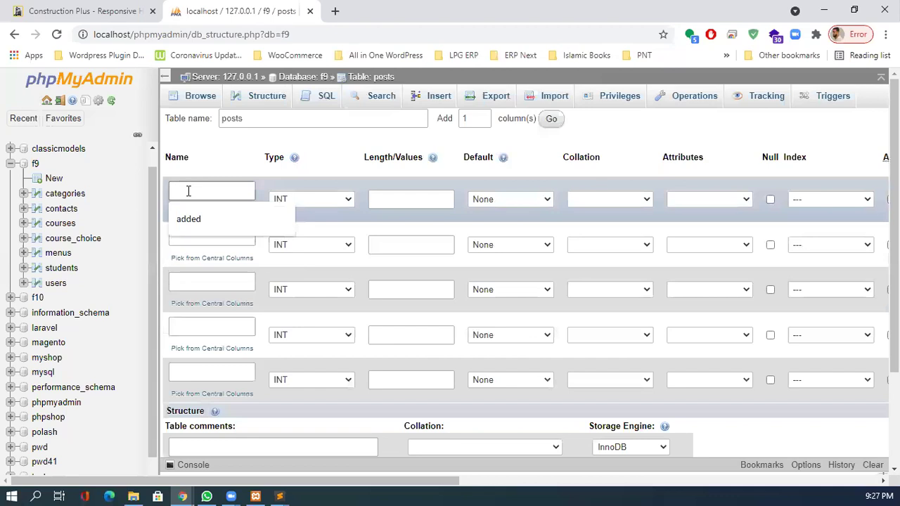
text(post_id)
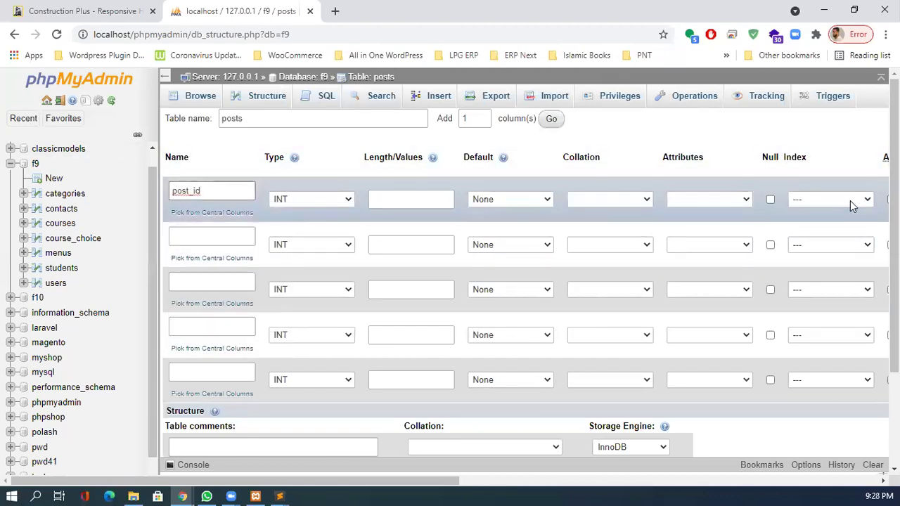
click(848, 201)
click(847, 220)
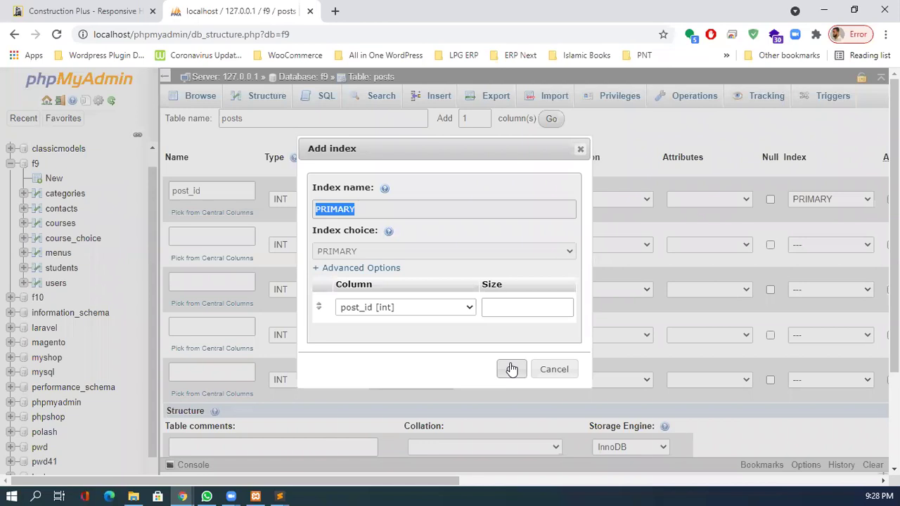
click(352, 271)
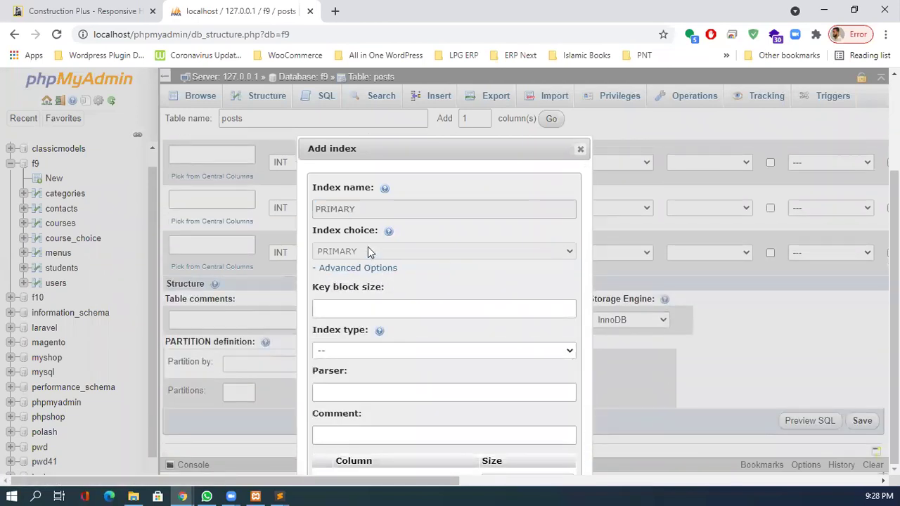
click(354, 269)
click(511, 369)
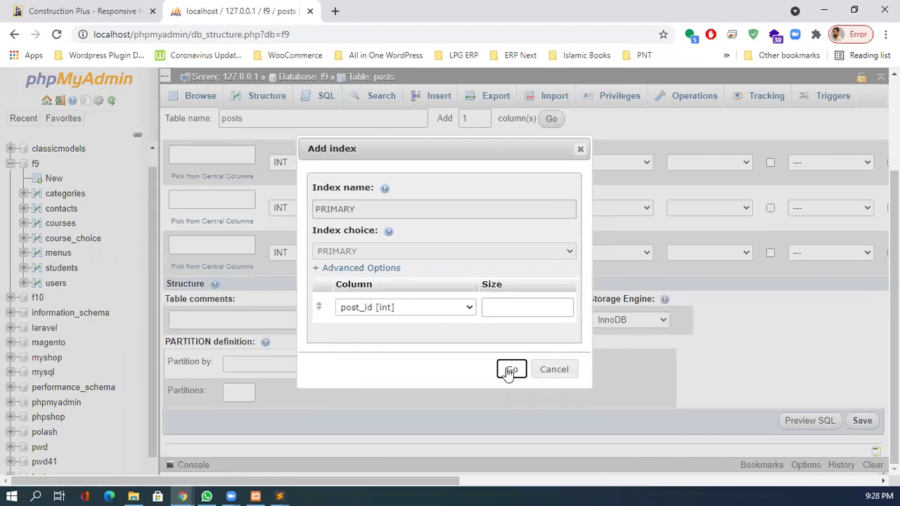
Enable auto-increment for the post_id column.
drag(412, 484, 520, 483)
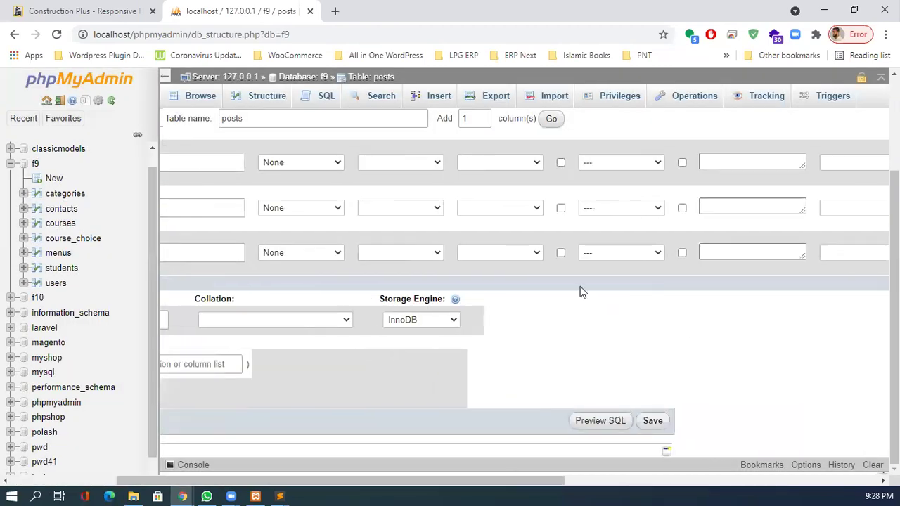
scroll(571, 245, up, 2)
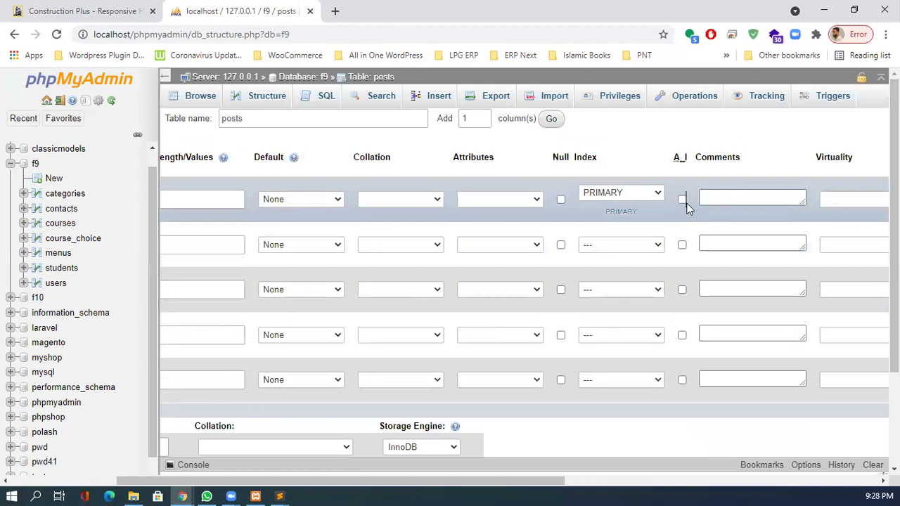
click(682, 200)
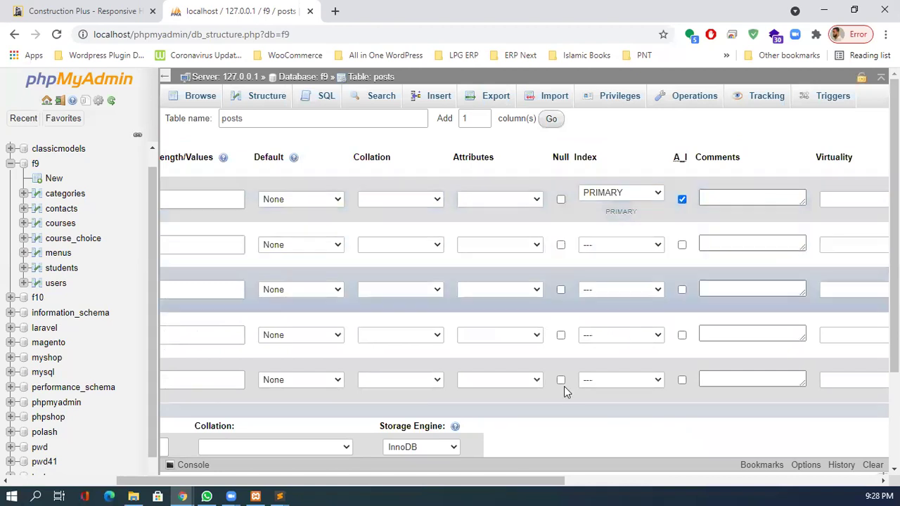
Name the remaining four columns cat_id, title, content and status.
drag(469, 484, 365, 484)
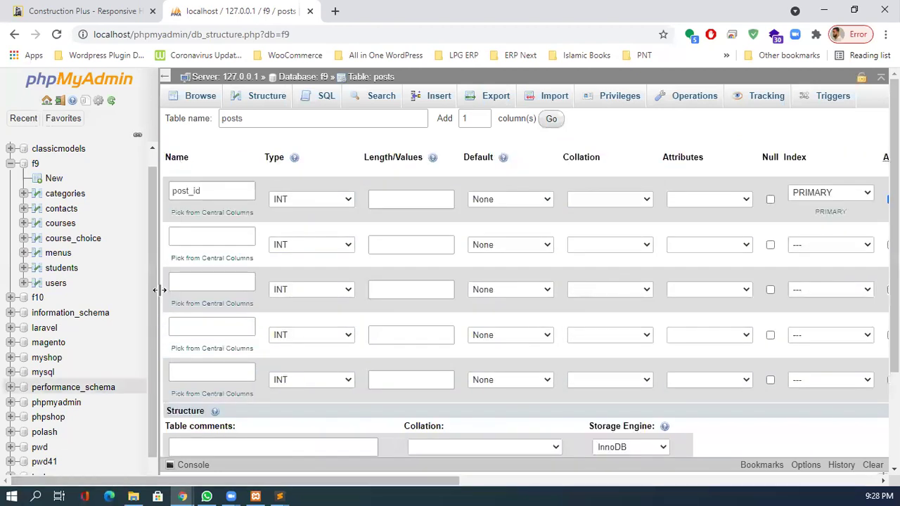
click(206, 243)
text(cat_id)
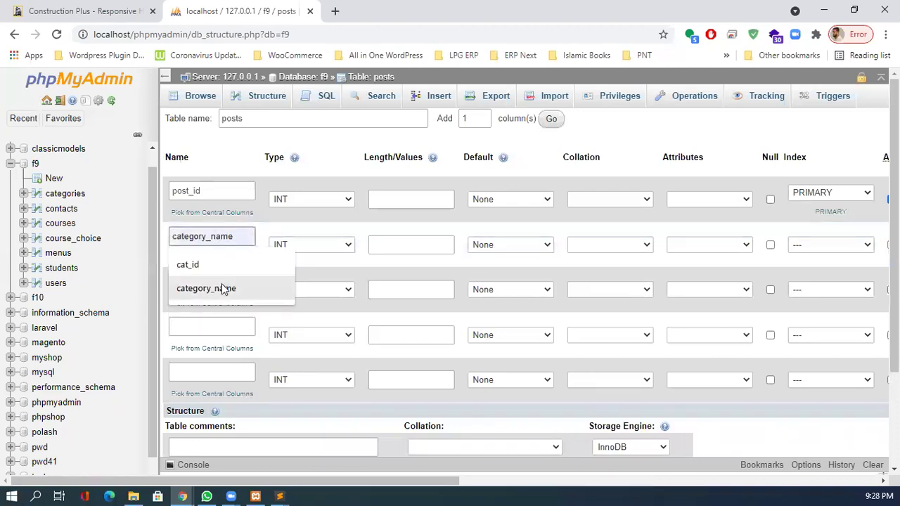
click(220, 264)
click(219, 281)
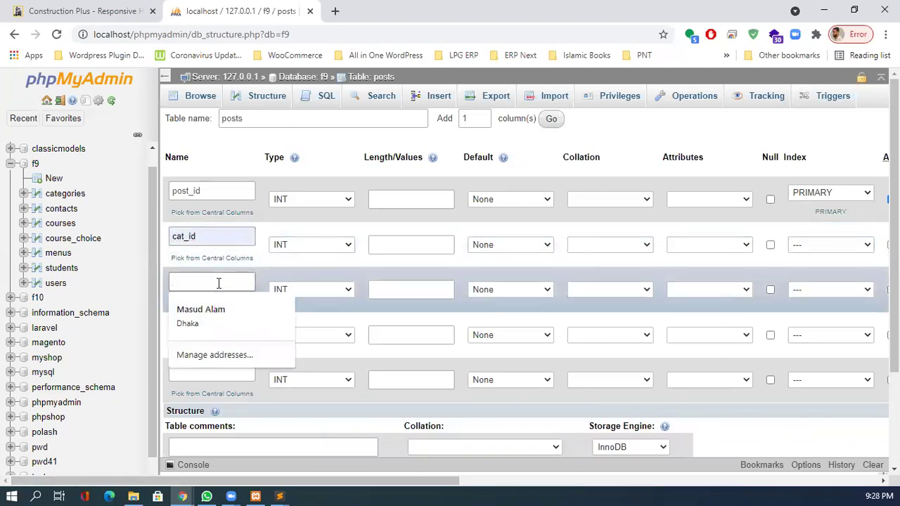
text(title)
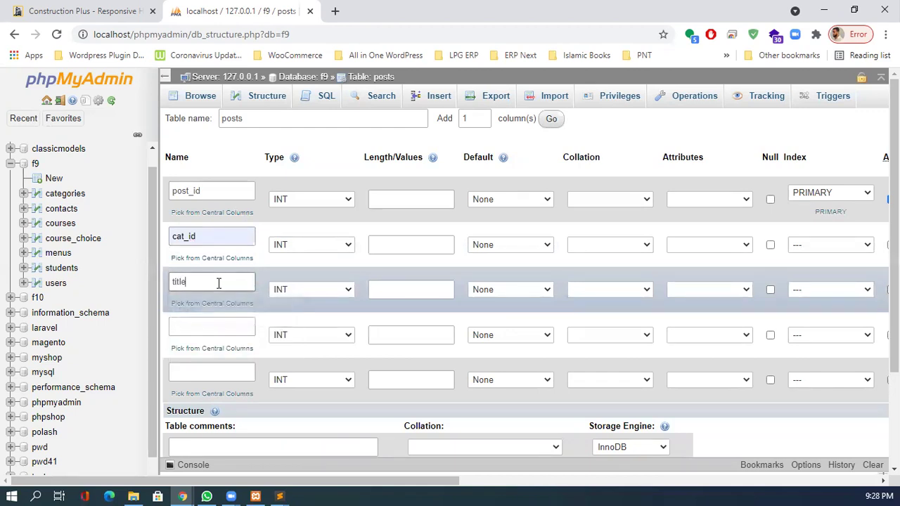
click(209, 320)
text(content)
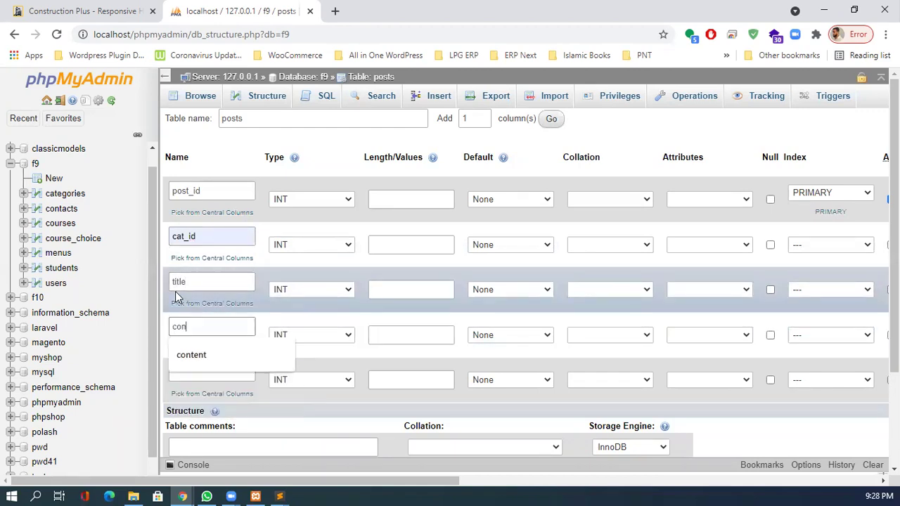
click(181, 368)
text(status)
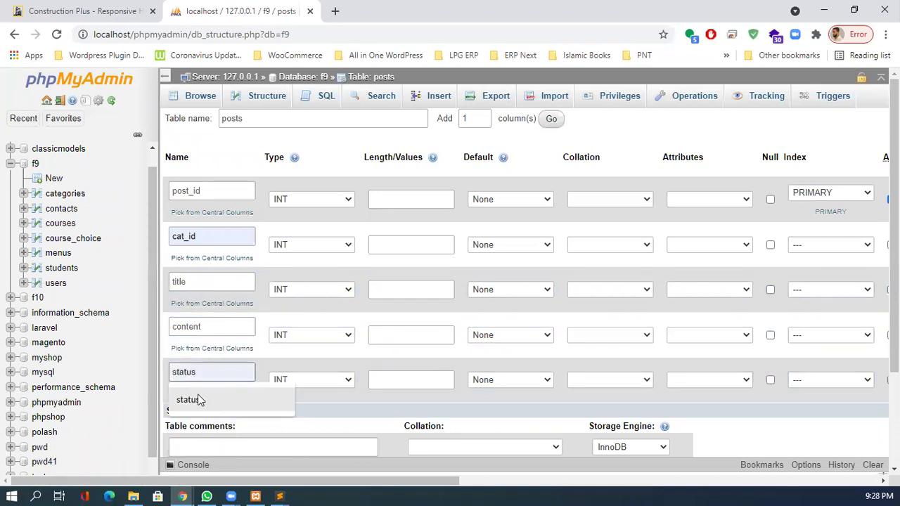
click(197, 399)
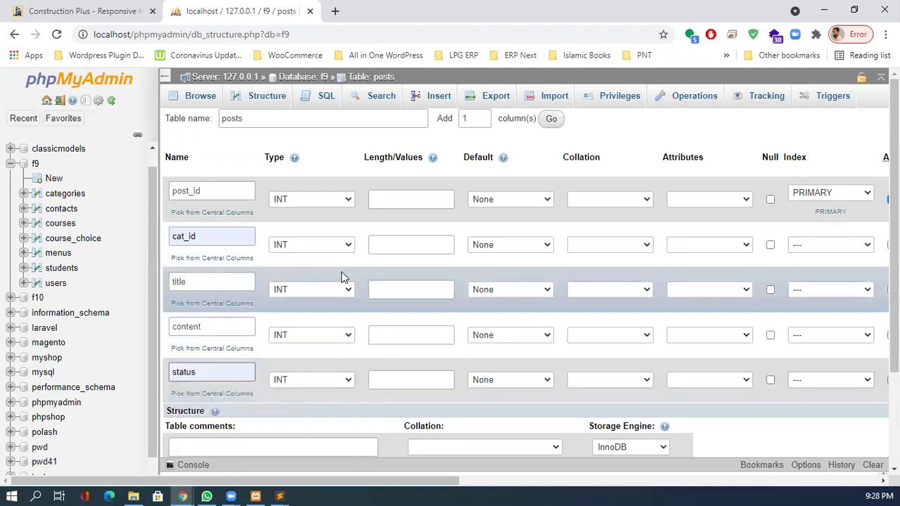
Set the column types to VARCHAR for title, TEXT for content and ENUM for status.
click(322, 290)
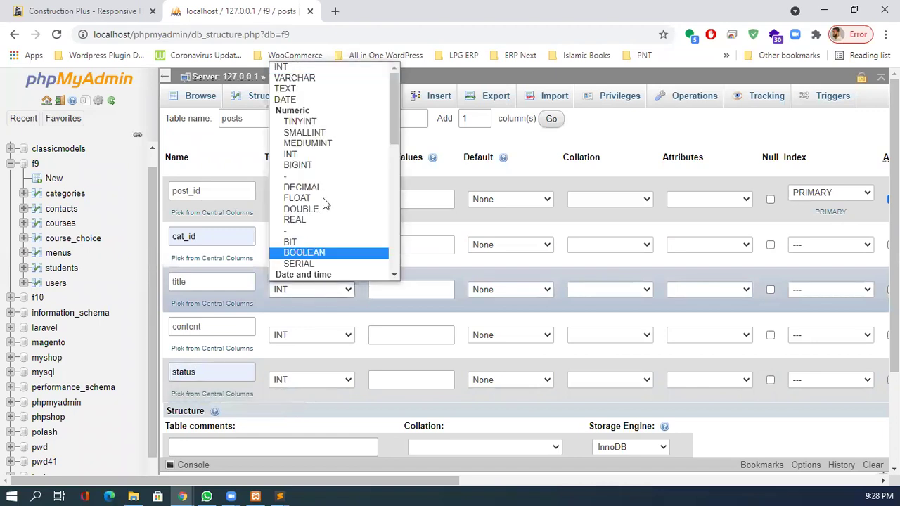
click(327, 78)
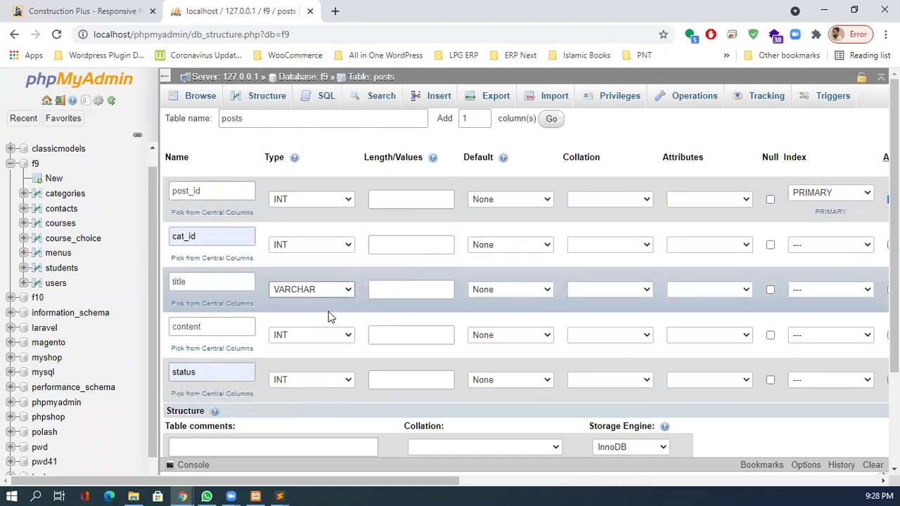
click(322, 340)
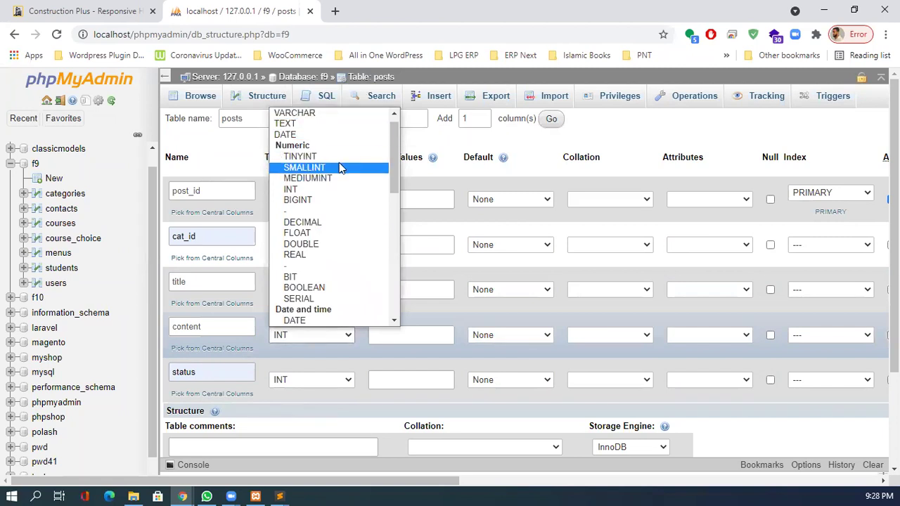
click(355, 132)
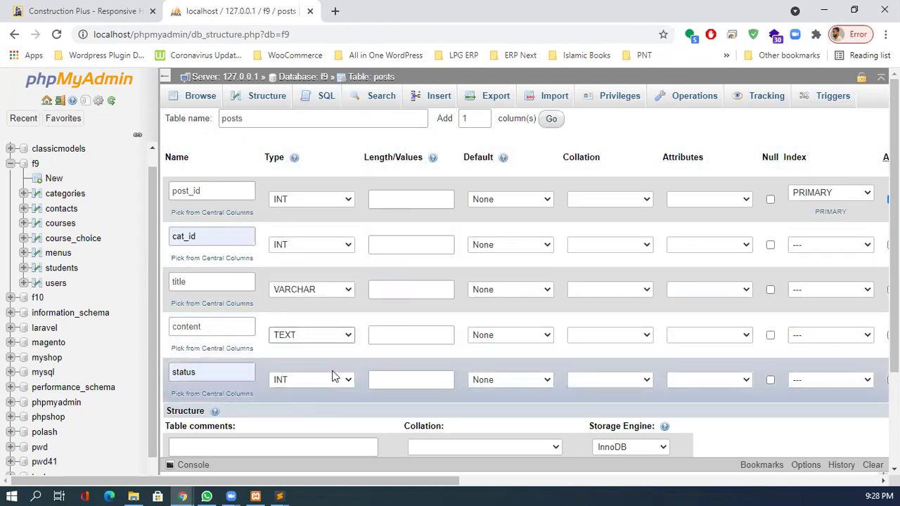
click(286, 380)
scroll(292, 313, down, 1)
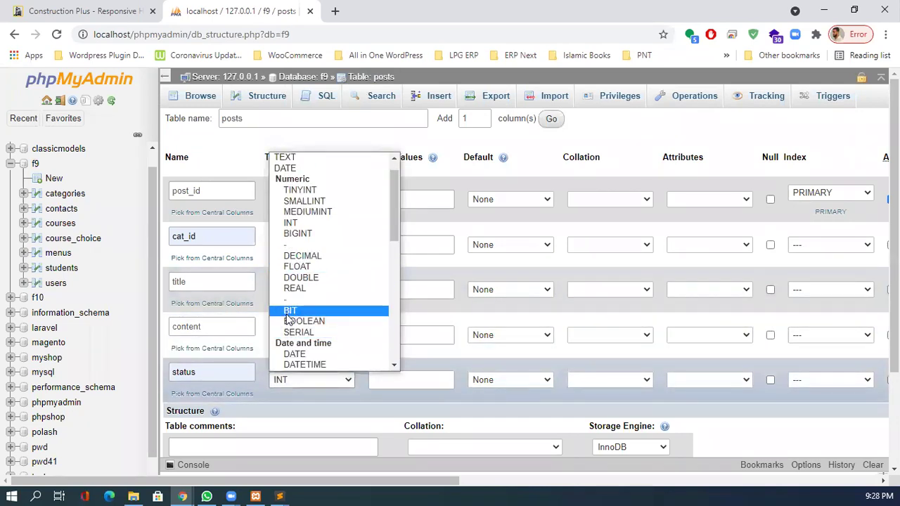
key(e)
click(309, 364)
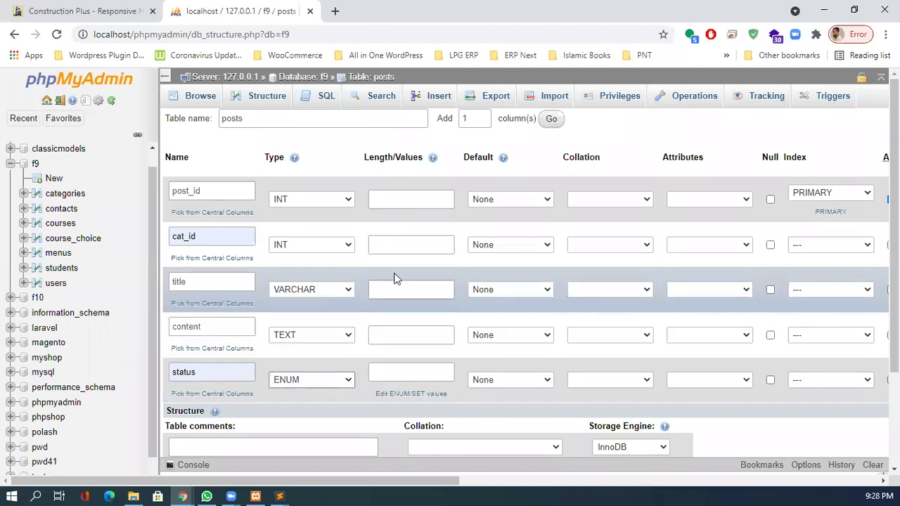
Set the title column's length to 100 and the status column's allowed values to 'inactive','active'.
click(404, 289)
text(100)
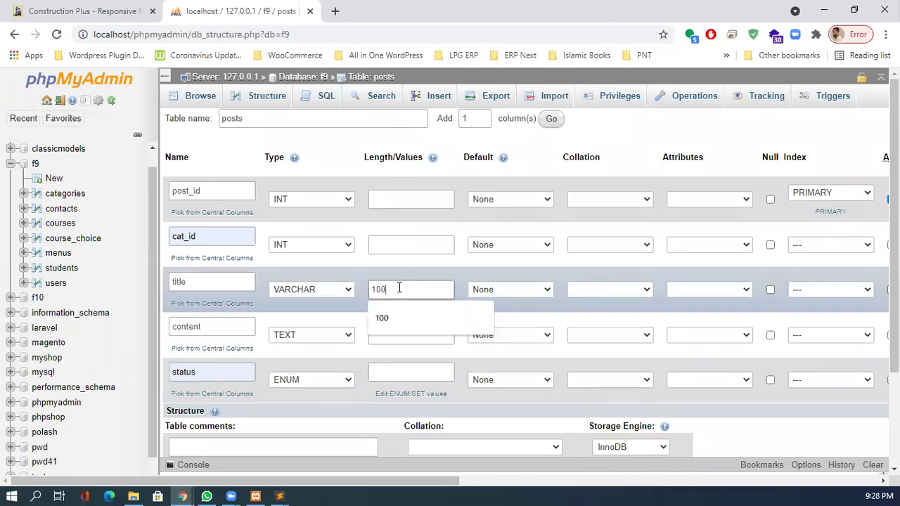
click(381, 381)
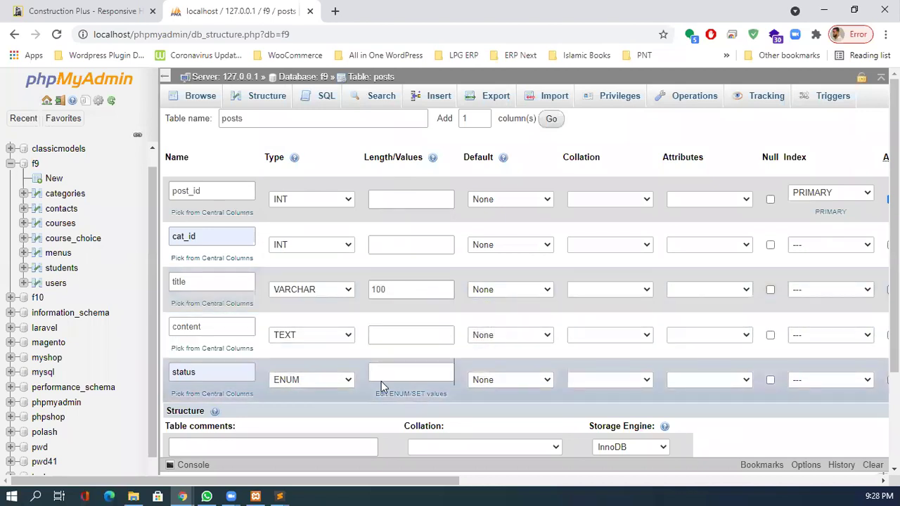
click(390, 370)
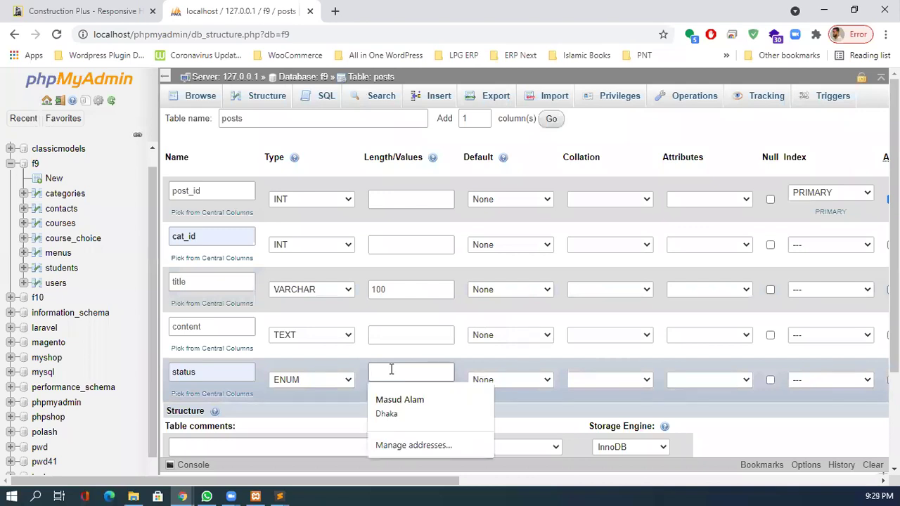
text('i)
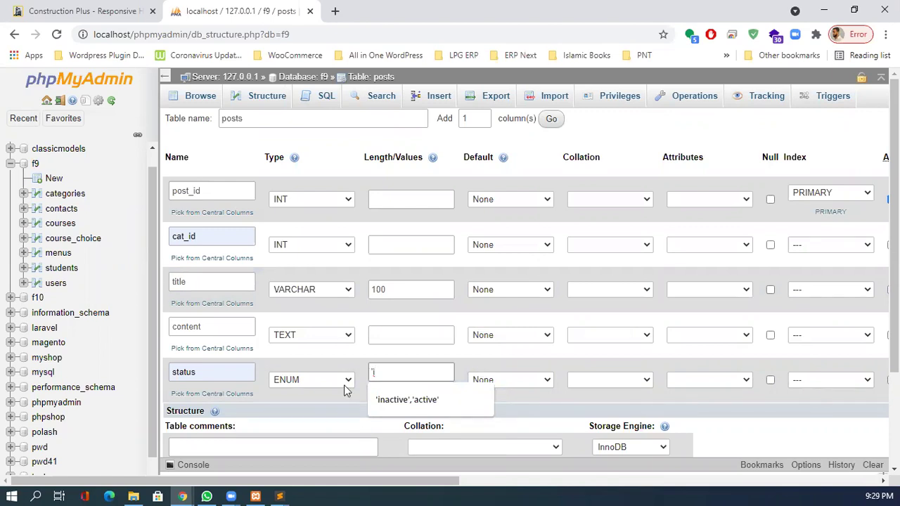
key(Down)
key(Return)
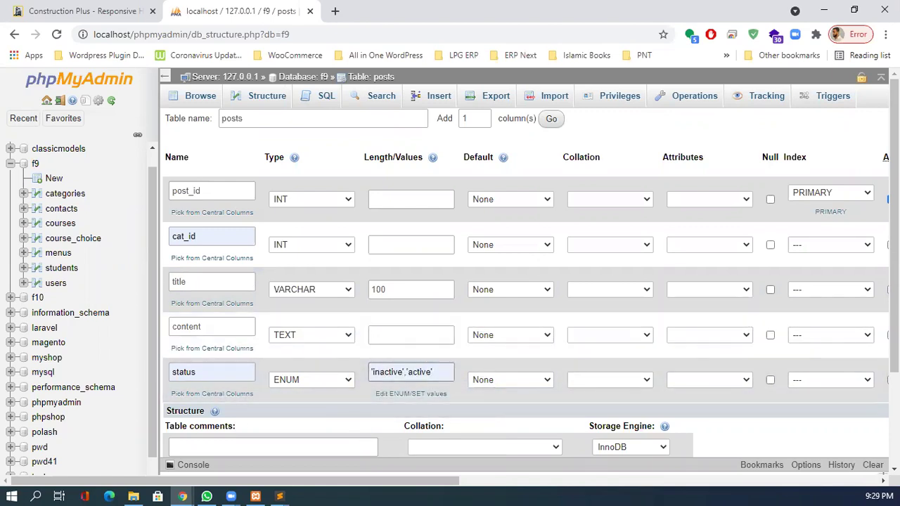
Try to save the posts table.
scroll(839, 432, down, 2)
click(863, 422)
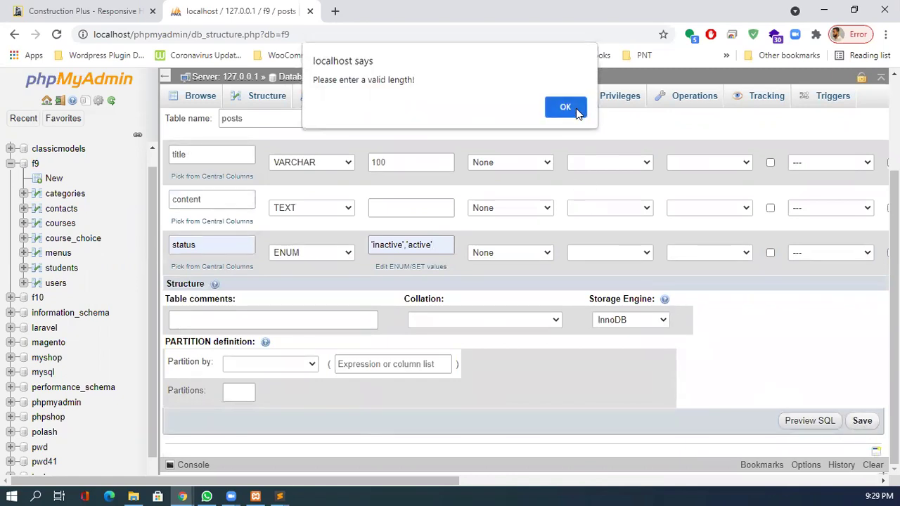
click(571, 110)
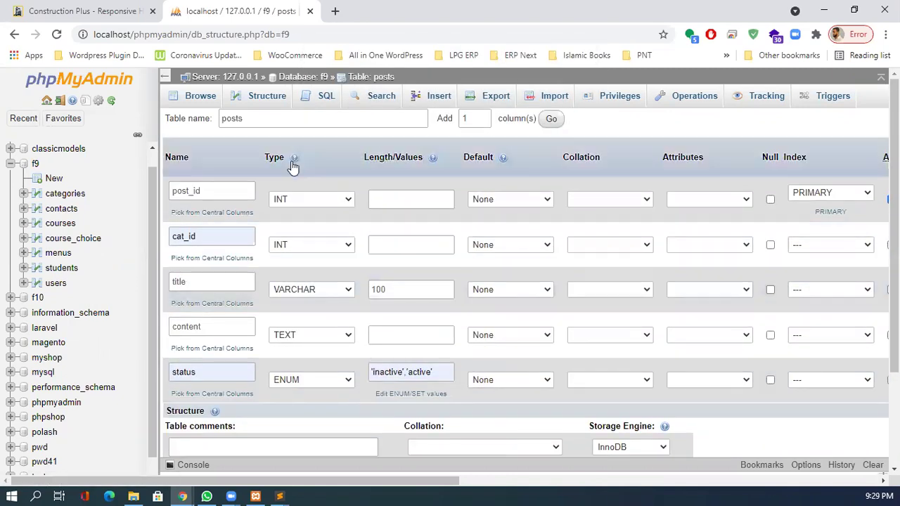
Check the length, index and auto-increment settings across the posts column definitions.
click(414, 340)
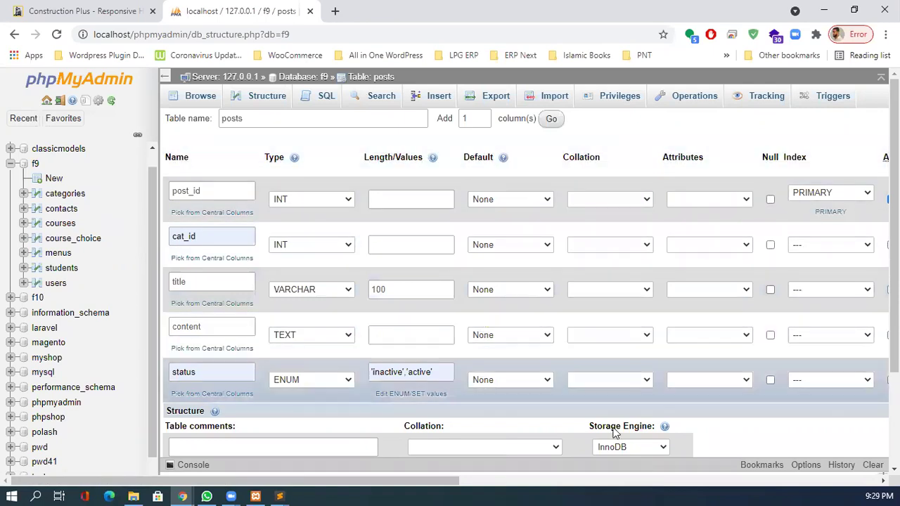
drag(428, 481, 359, 479)
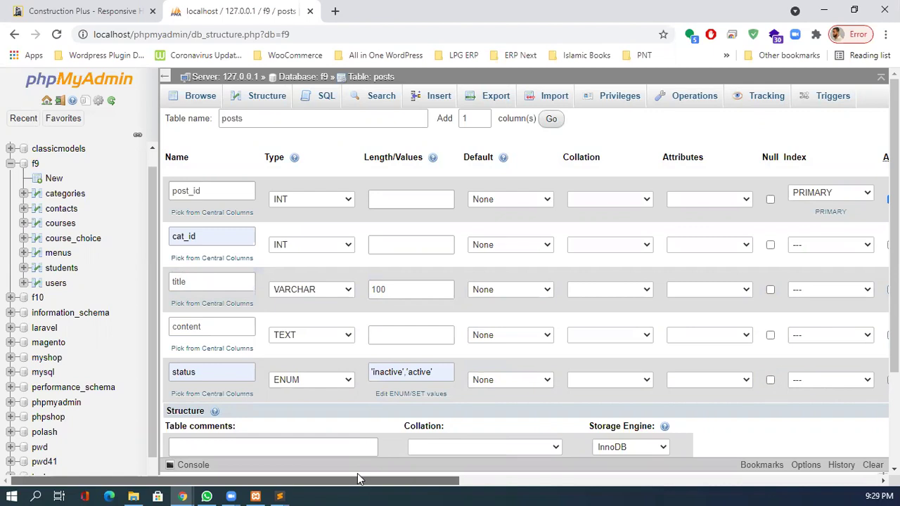
drag(358, 478, 501, 485)
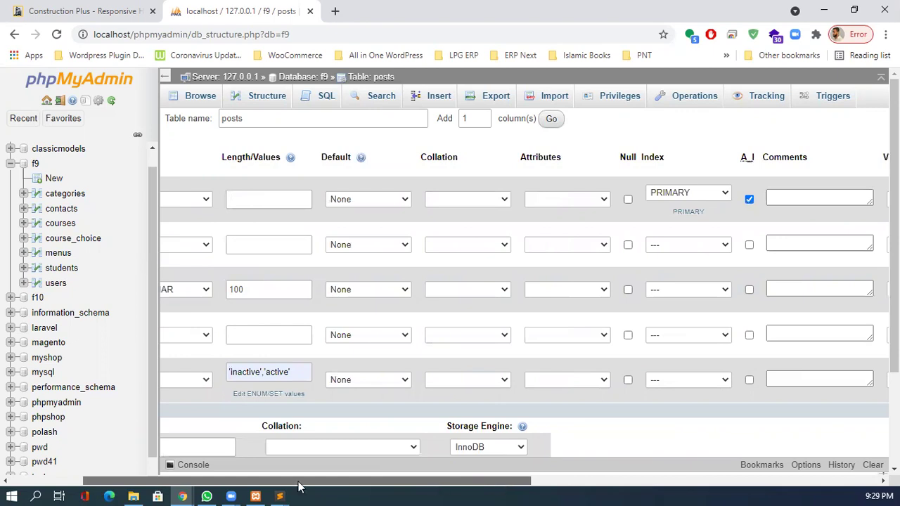
Clear the status column's allowed values and set its type to INT.
drag(298, 485, 292, 485)
drag(394, 486, 147, 464)
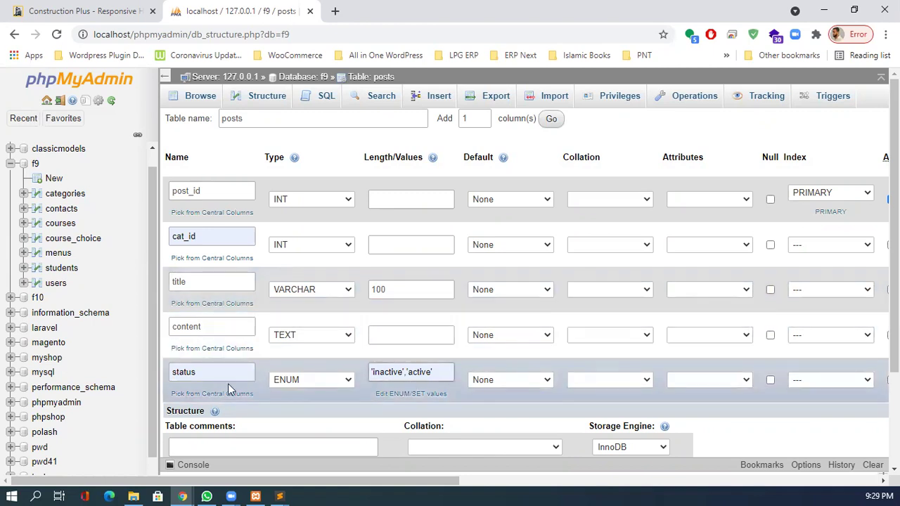
click(449, 375)
drag(449, 375, 306, 372)
key(BackSpace)
click(319, 384)
scroll(314, 208, up, 3)
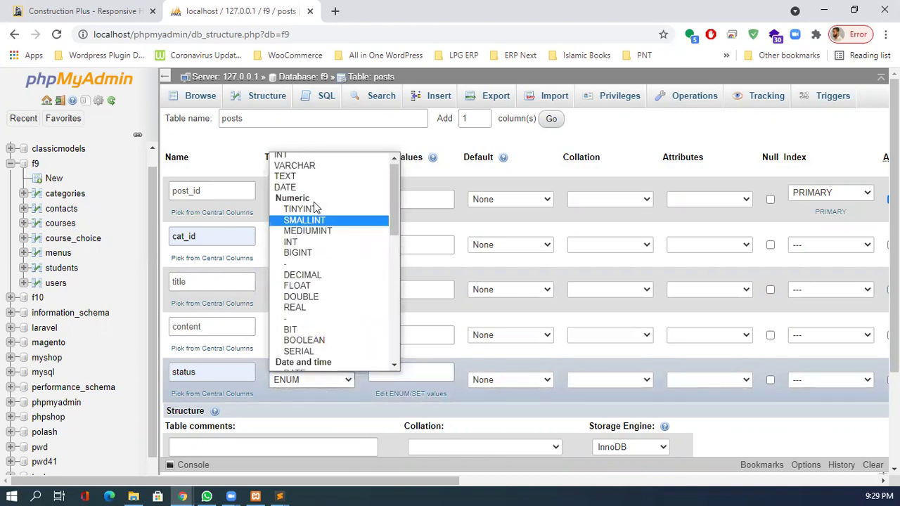
click(325, 156)
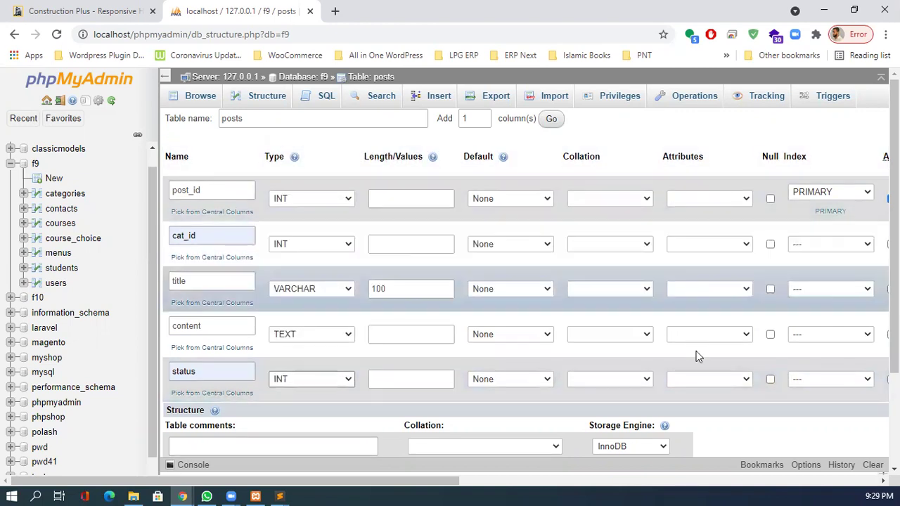
Try to save the posts table with status defined as an INT column.
scroll(696, 355, down, 2)
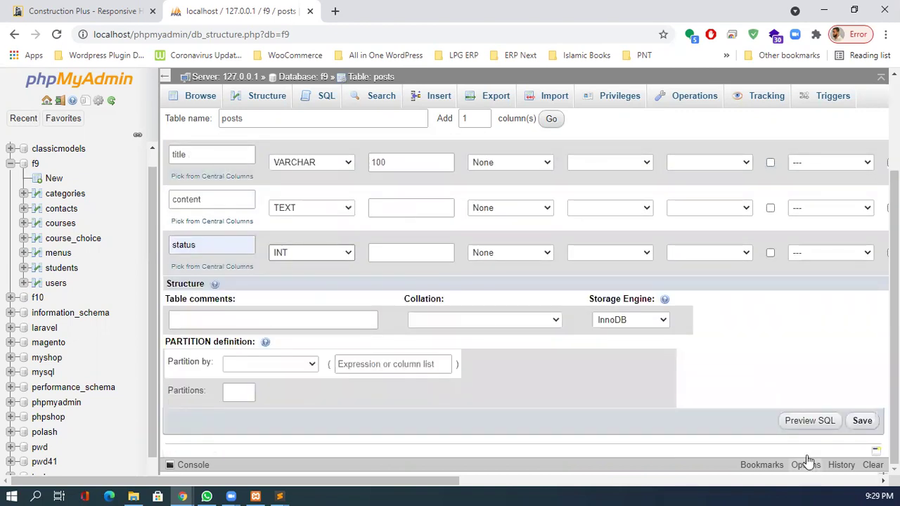
click(862, 421)
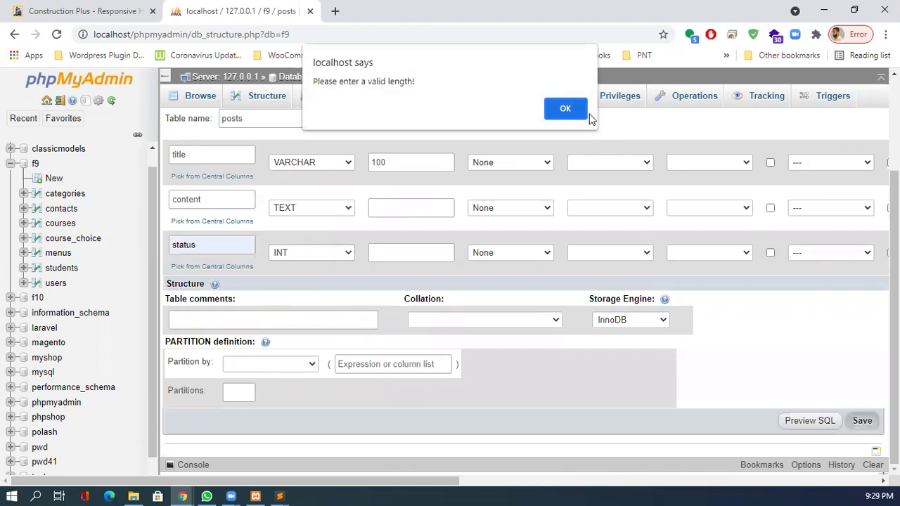
click(564, 112)
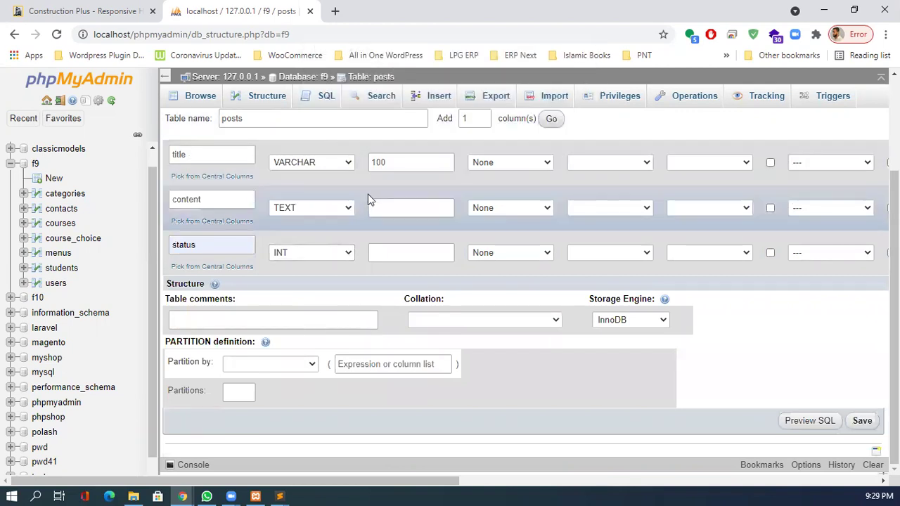
Set the status column's type back to ENUM.
click(331, 253)
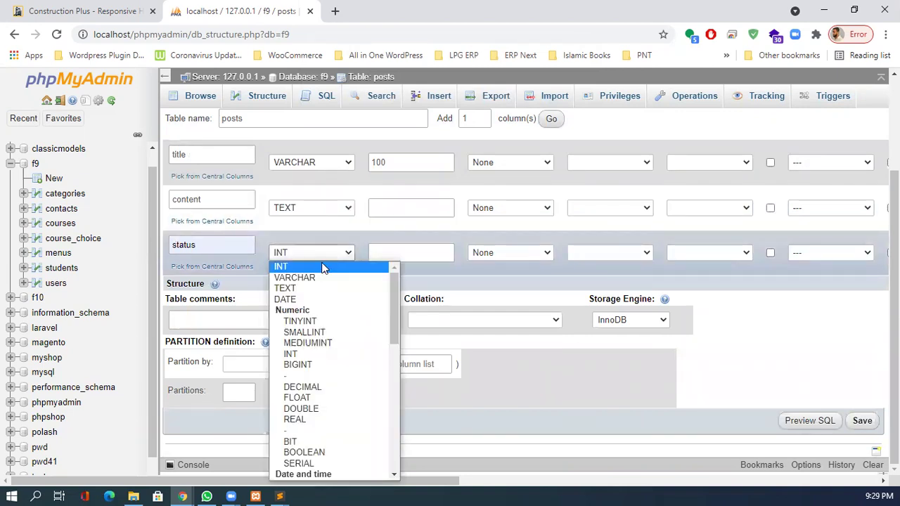
scroll(316, 400, down, 3)
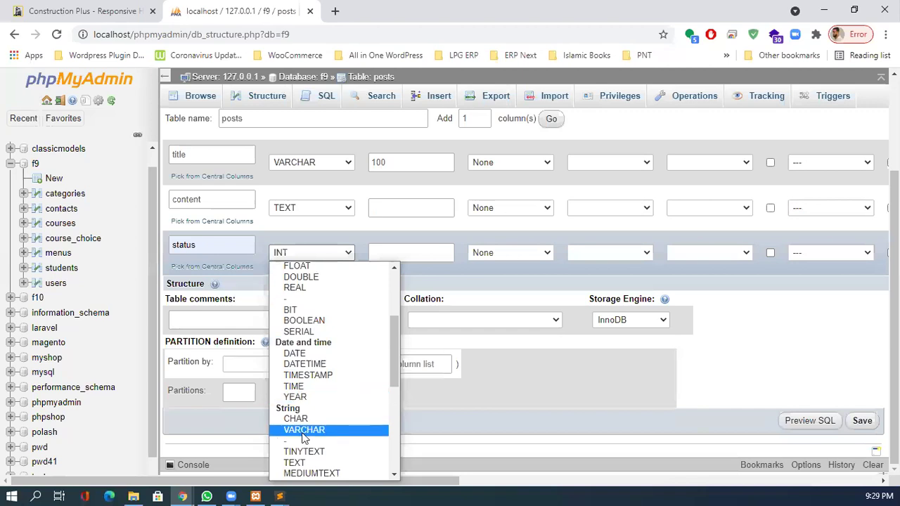
scroll(305, 438, down, 4)
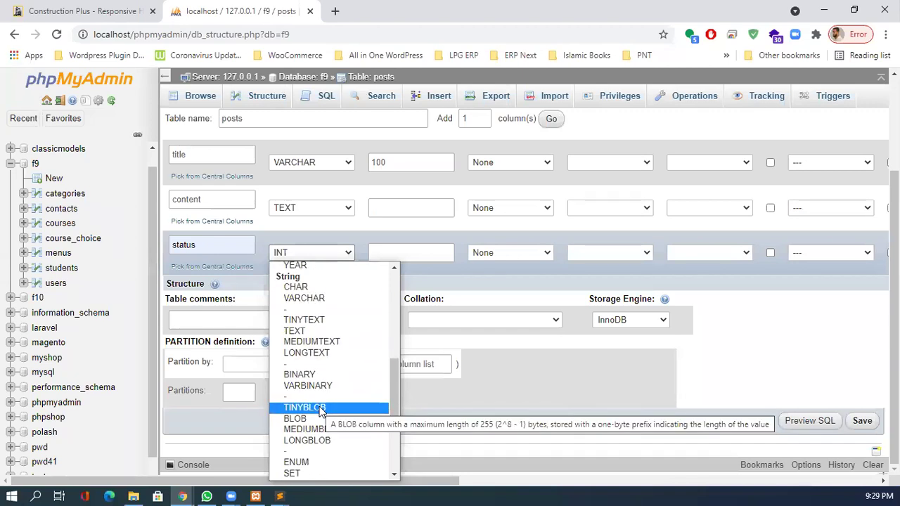
key(e)
click(299, 462)
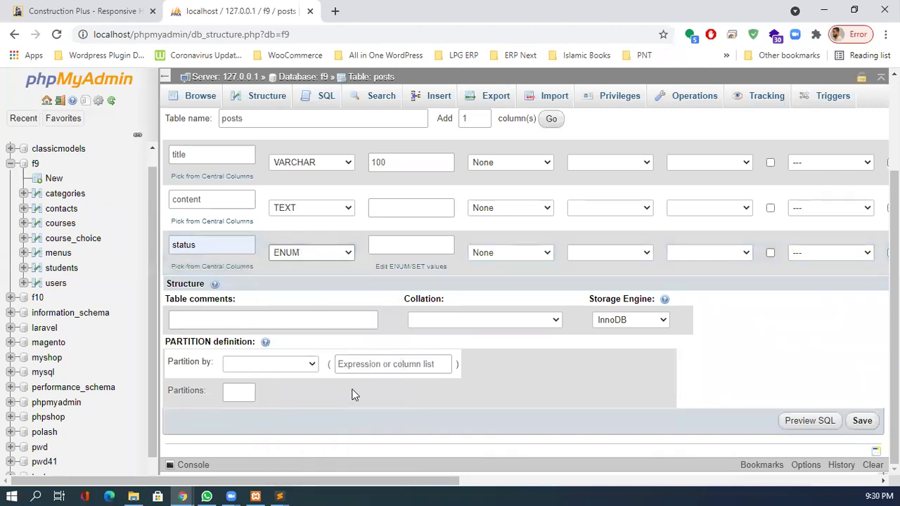
Clear the status column's name and set that last column definition's type to INT.
click(248, 247)
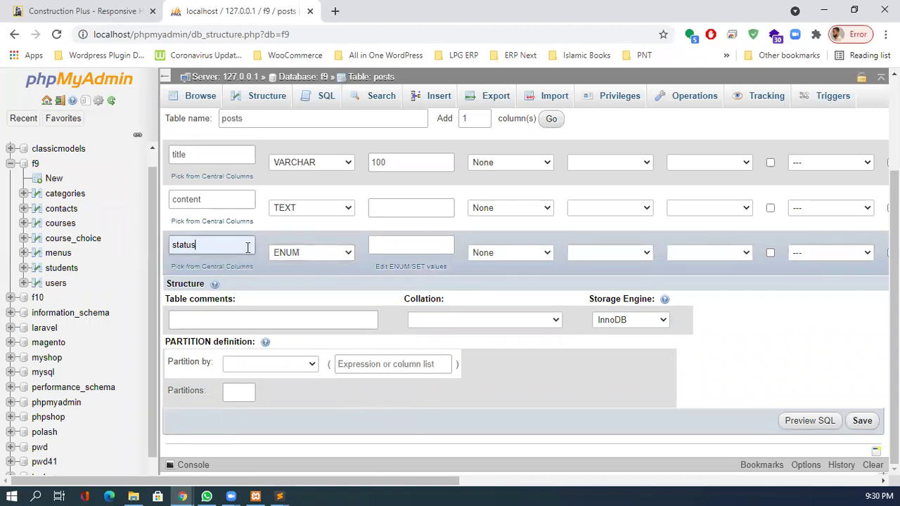
key(BackSpace)
key(BackSpace)
key(BackSpace)
key(BackSpace)
key(BackSpace)
key(BackSpace)
click(343, 253)
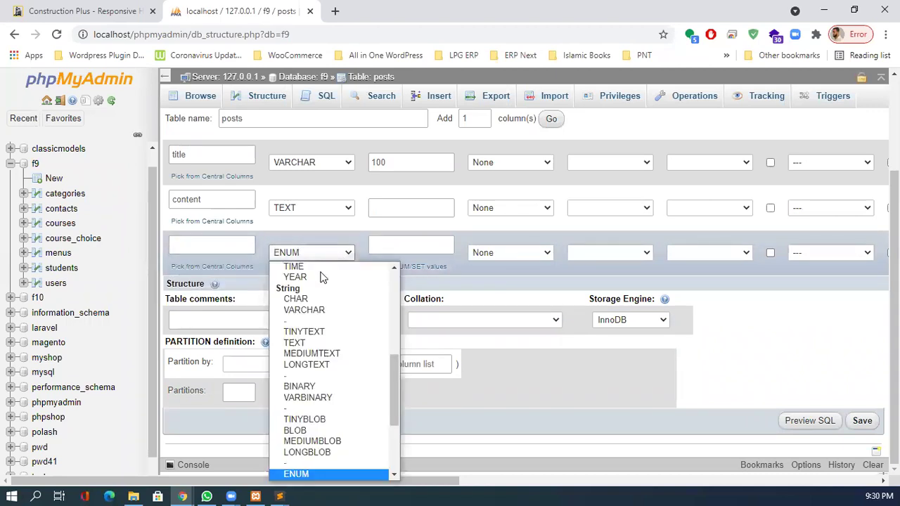
scroll(325, 281, up, 4)
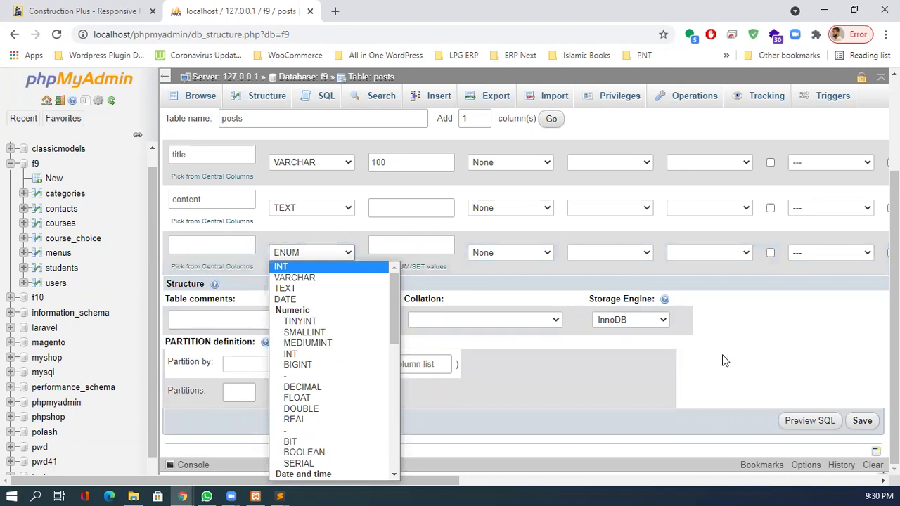
click(722, 354)
click(333, 253)
click(314, 264)
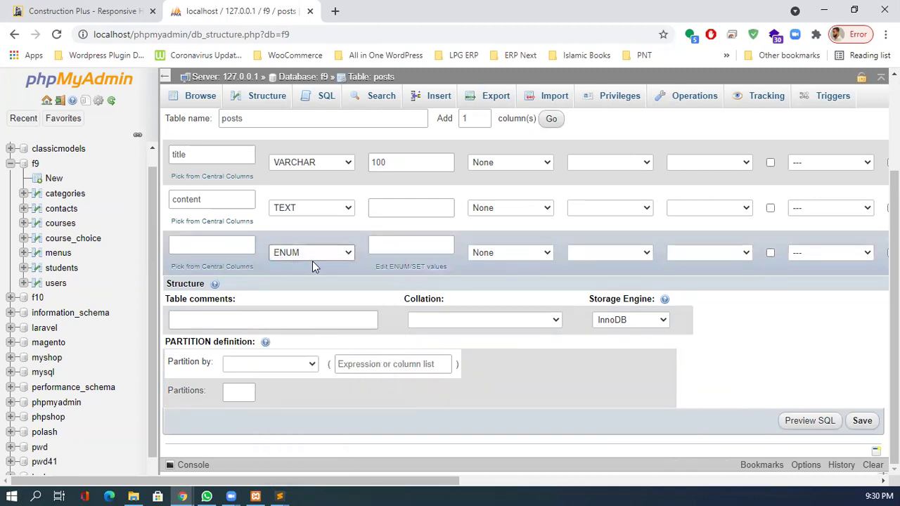
scroll(317, 266, up, 2)
click(315, 376)
scroll(338, 338, up, 5)
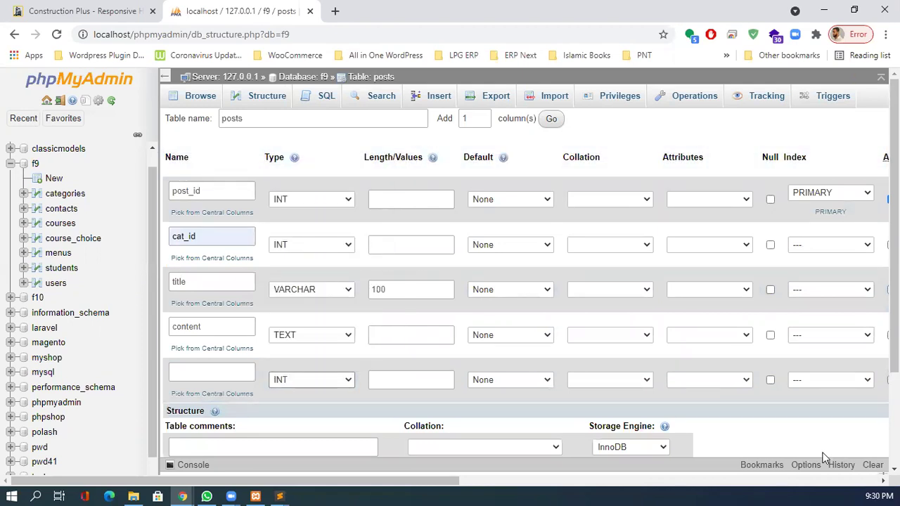
Try to save the posts table with the last column left unnamed.
scroll(824, 457, down, 2)
click(858, 422)
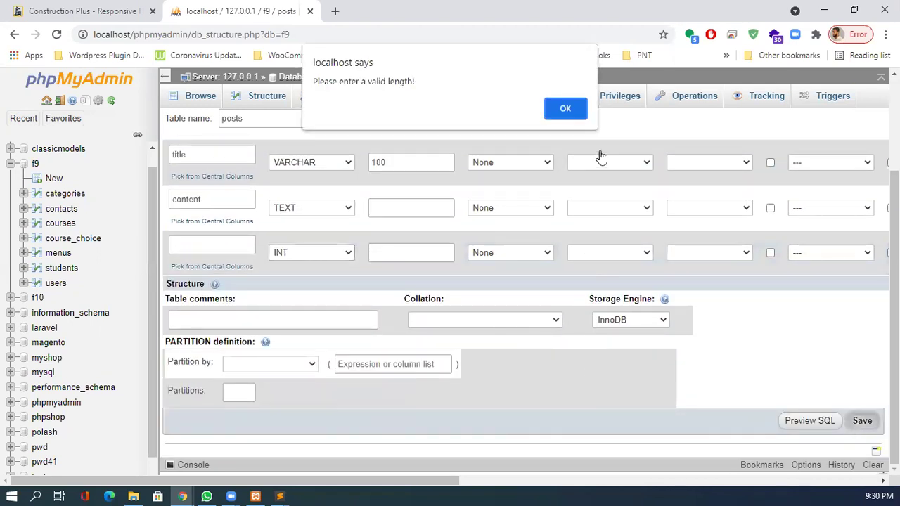
click(565, 109)
scroll(520, 165, up, 2)
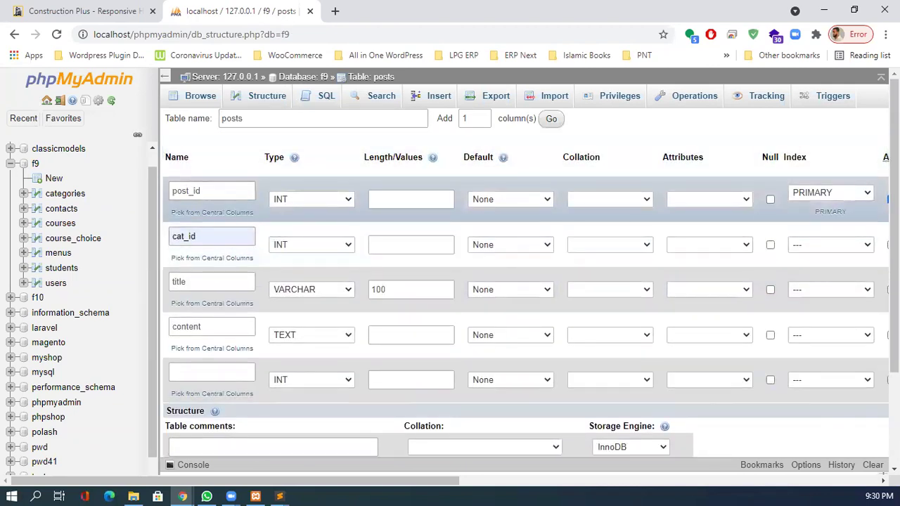
Abandon the unsaved posts definition and return to the table list of the f9 database.
click(381, 77)
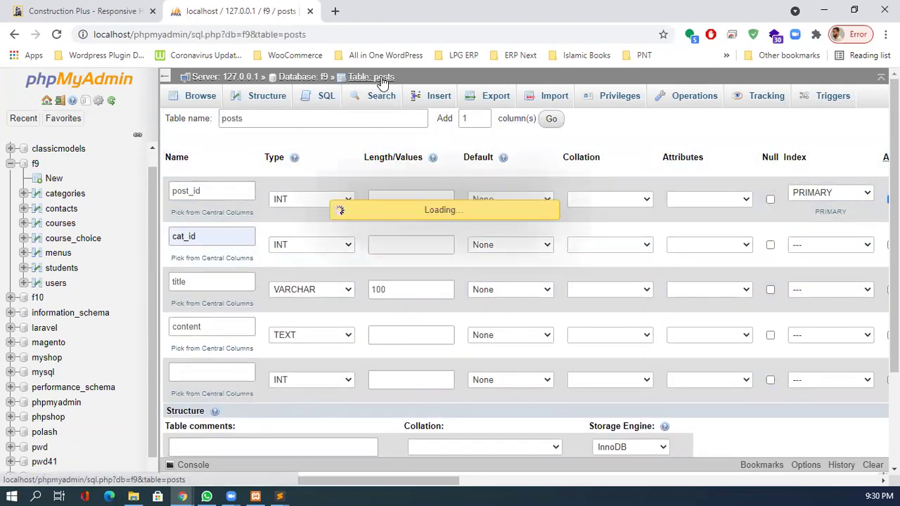
click(310, 78)
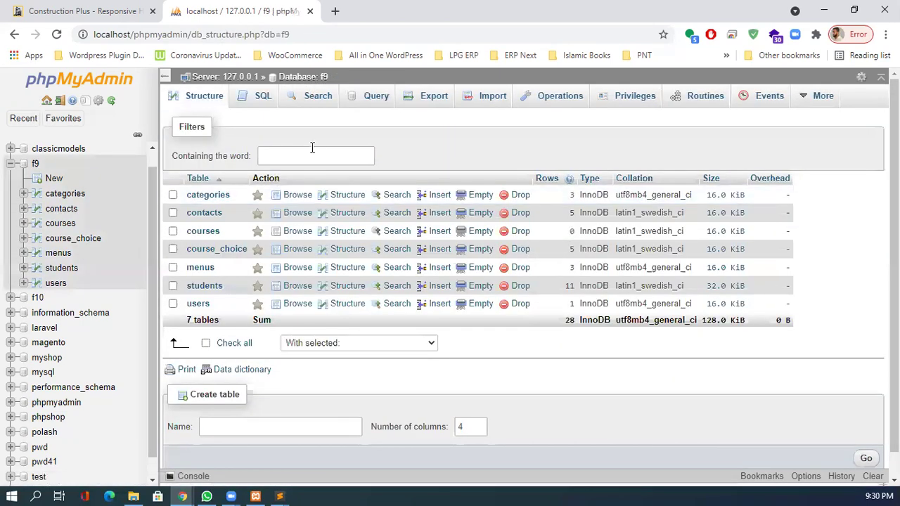
click(305, 150)
click(304, 78)
Start creating a new table named posts with 2 columns in the f9 database.
click(279, 432)
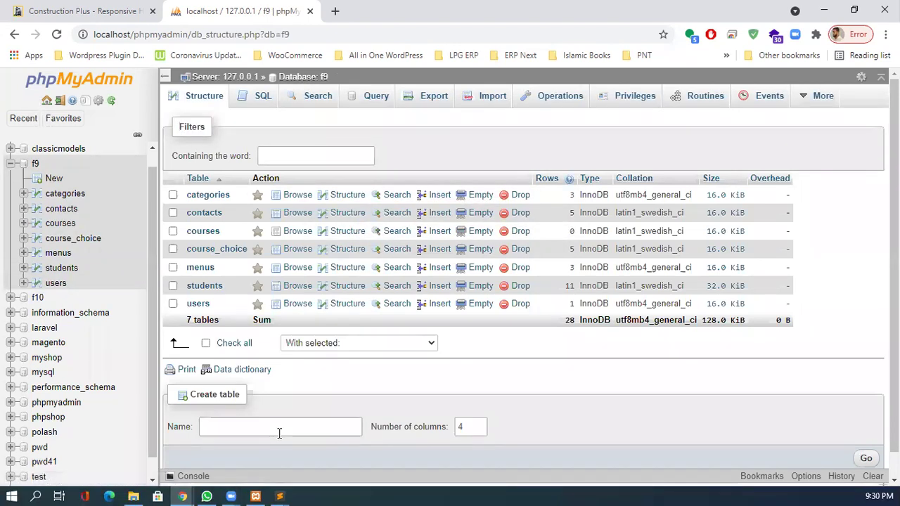
click(225, 377)
click(478, 424)
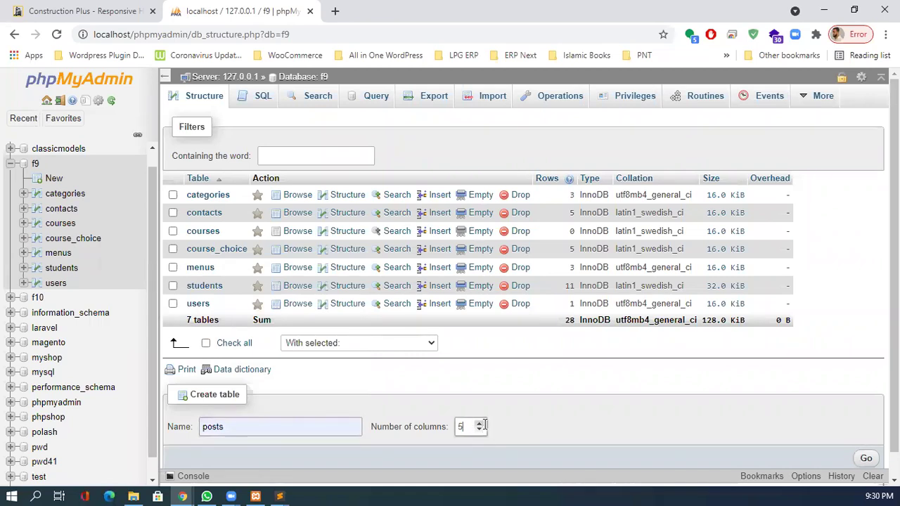
click(480, 430)
click(866, 460)
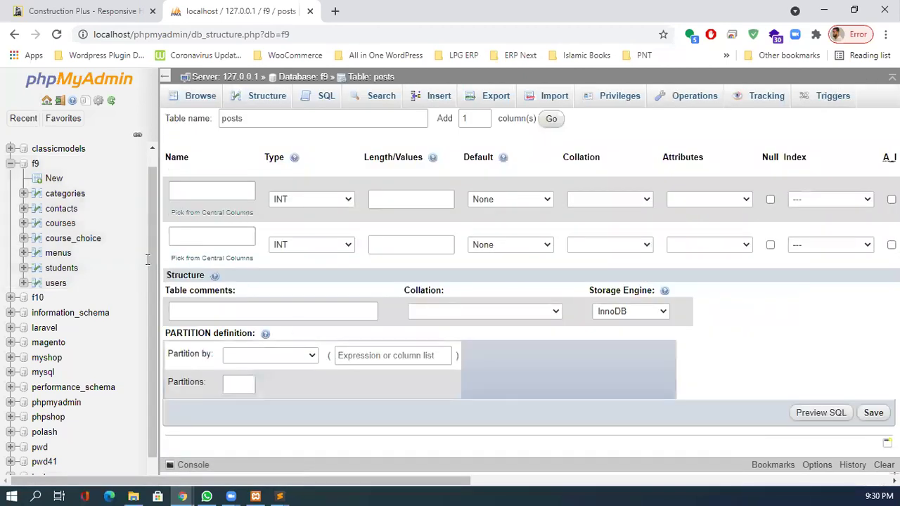
Name the two columns of the posts table post_id and cat_id.
click(213, 193)
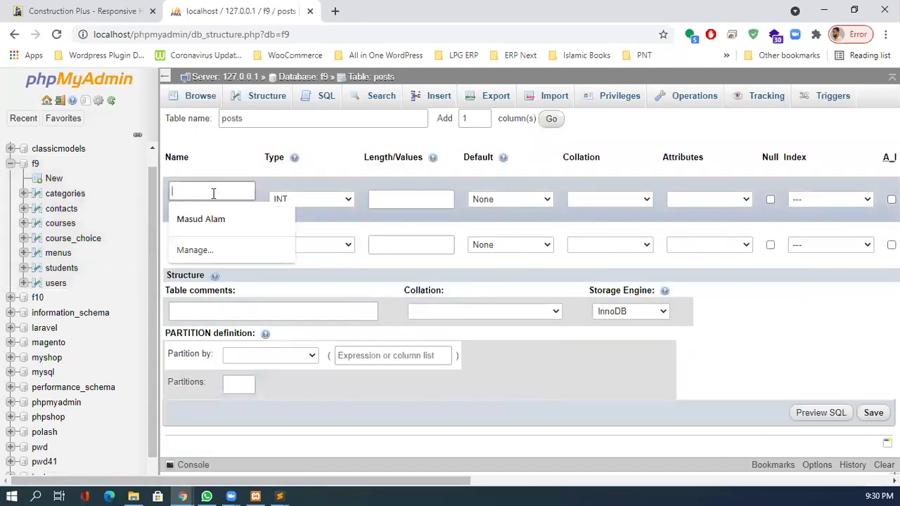
text(post)
key(Down)
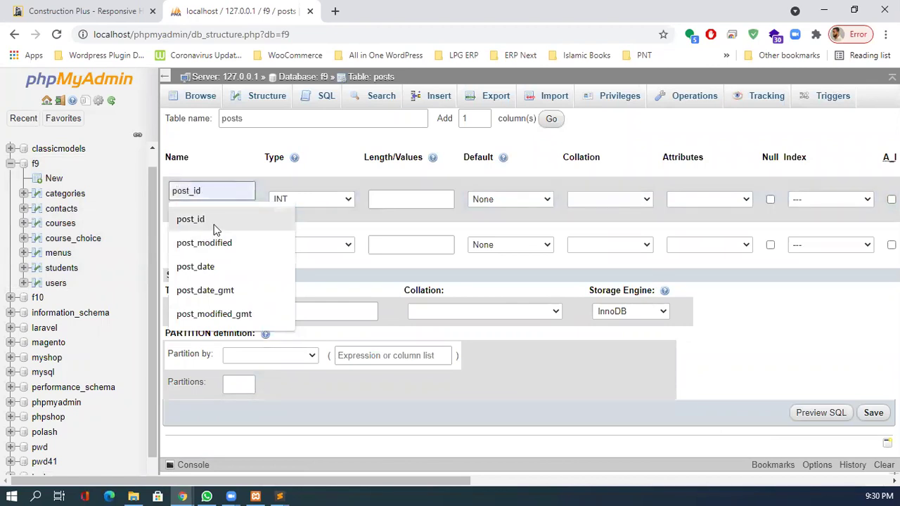
key(Return)
click(206, 237)
text(cat_id)
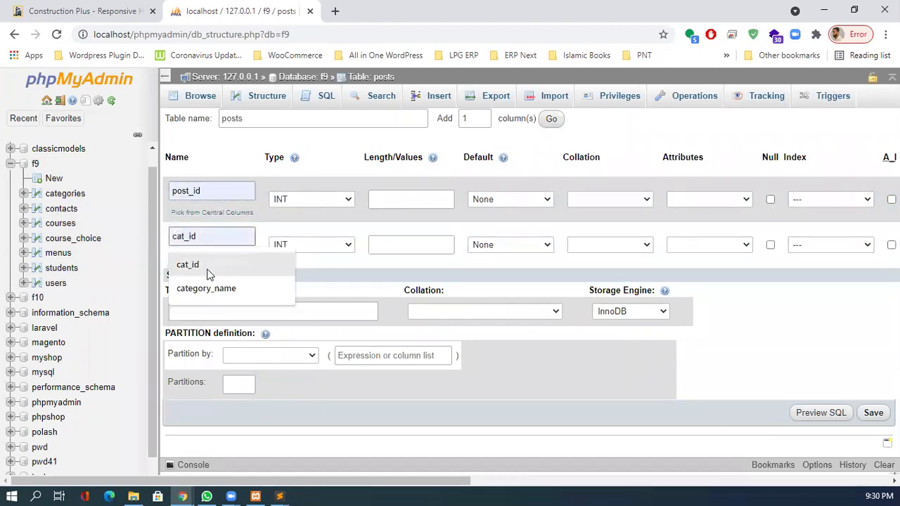
click(208, 266)
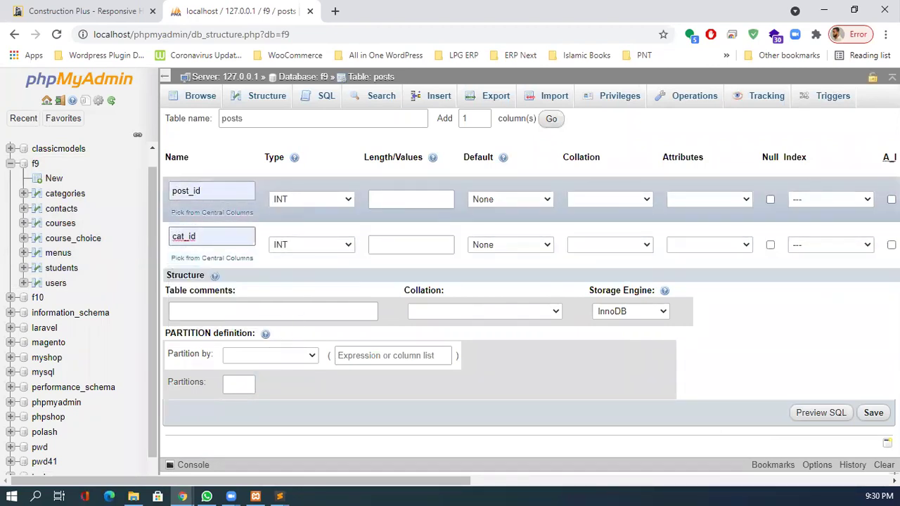
Make post_id an auto-increment column with a PRIMARY index and save the posts table.
click(891, 199)
click(864, 200)
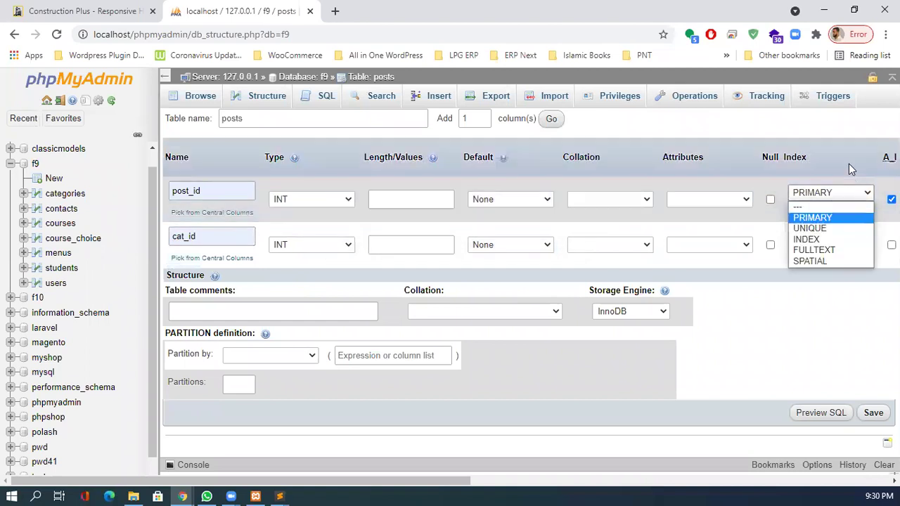
click(786, 215)
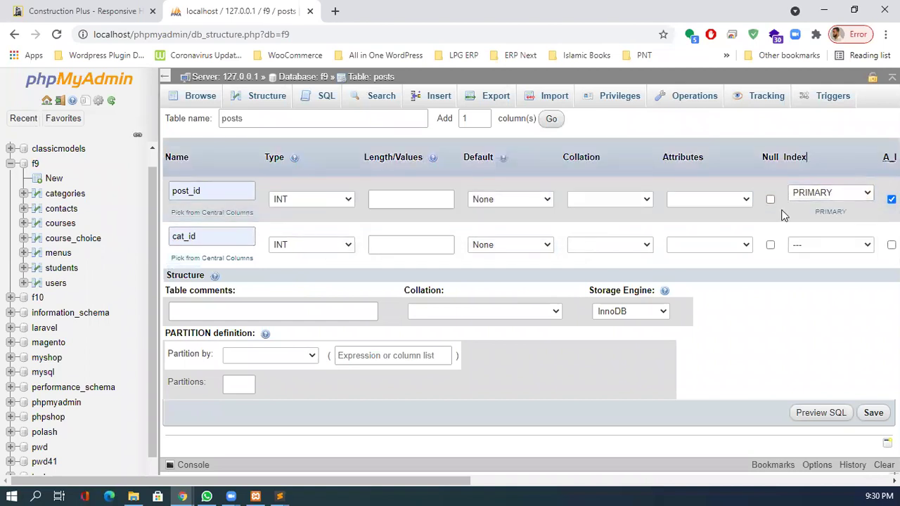
click(873, 413)
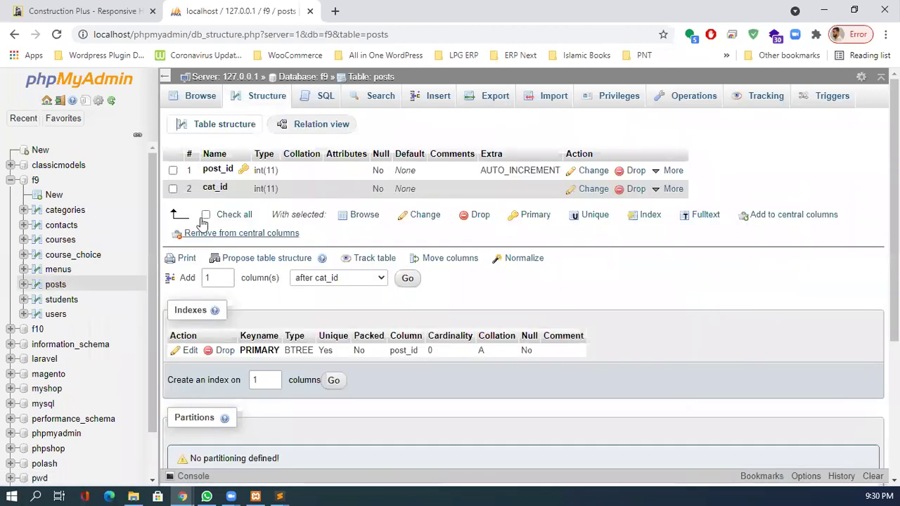
Add a title column of type VARCHAR with length 100 after cat_id, save it and open the posts table's data.
click(407, 280)
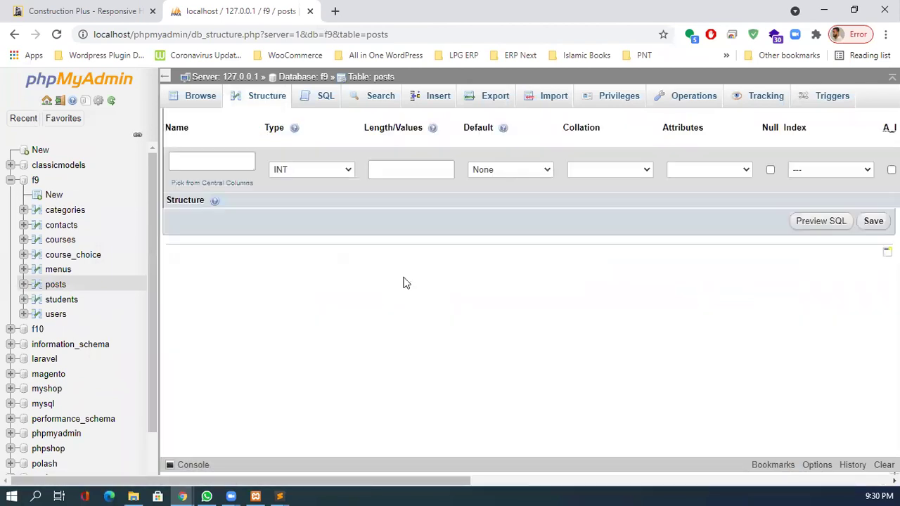
click(219, 162)
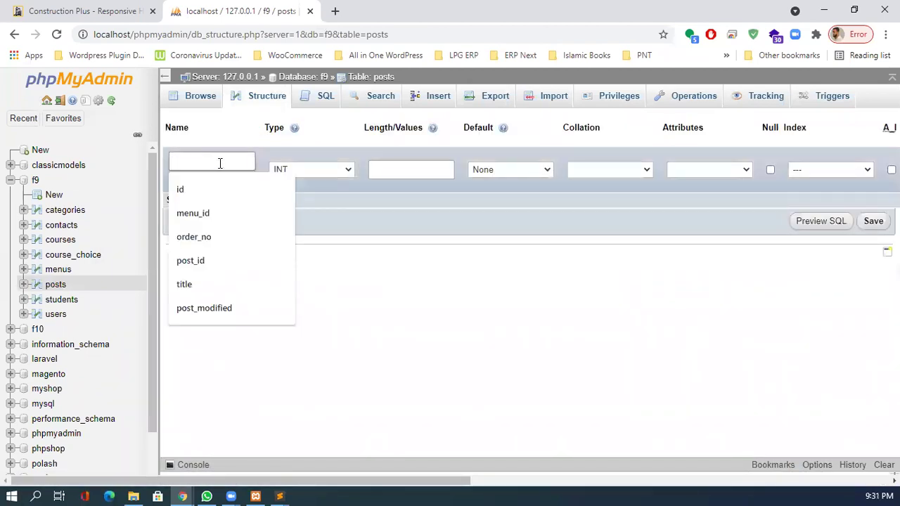
text(ti)
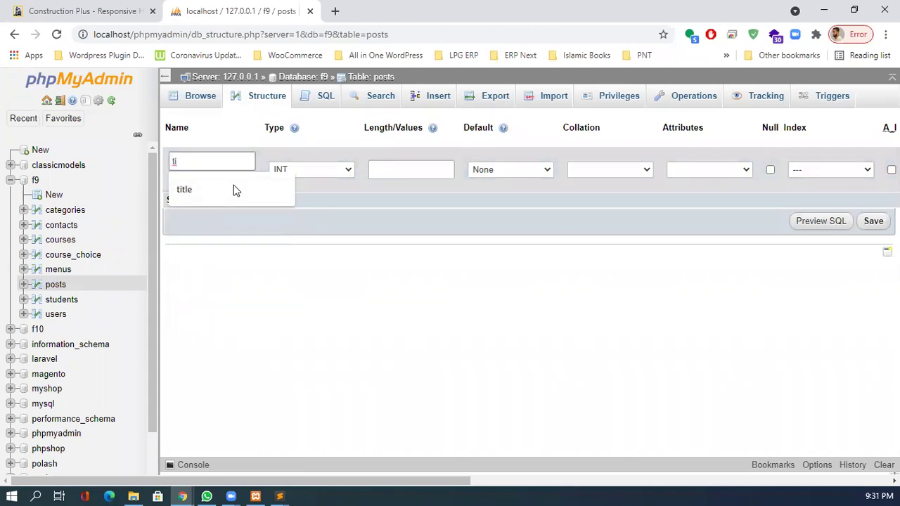
click(197, 187)
click(344, 173)
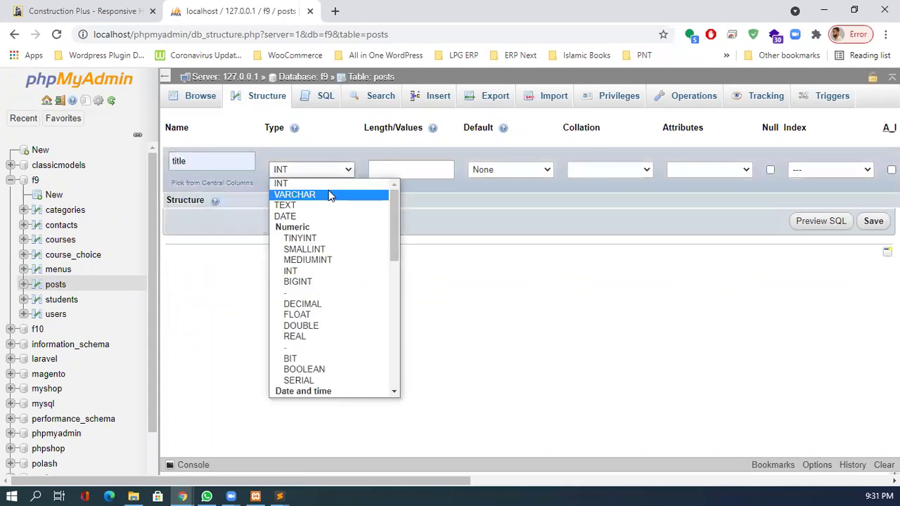
click(329, 195)
click(394, 172)
text(100)
click(454, 190)
click(875, 225)
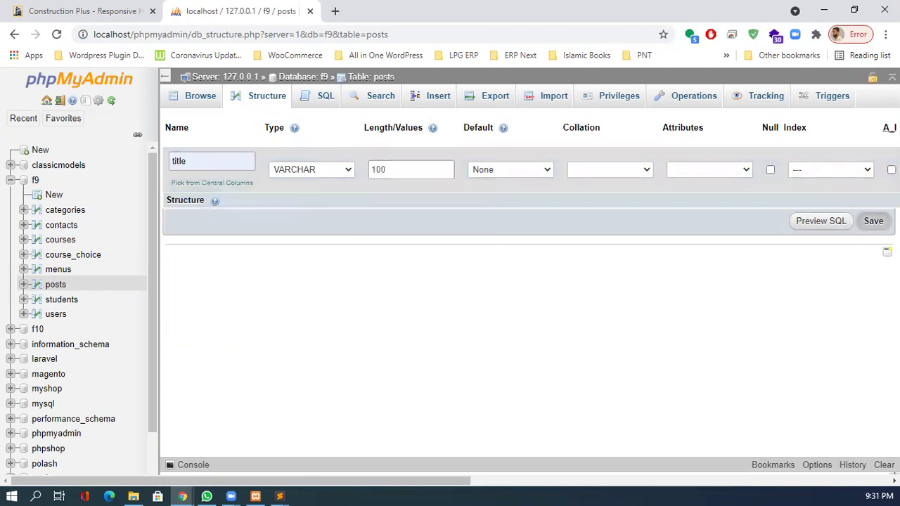
click(379, 81)
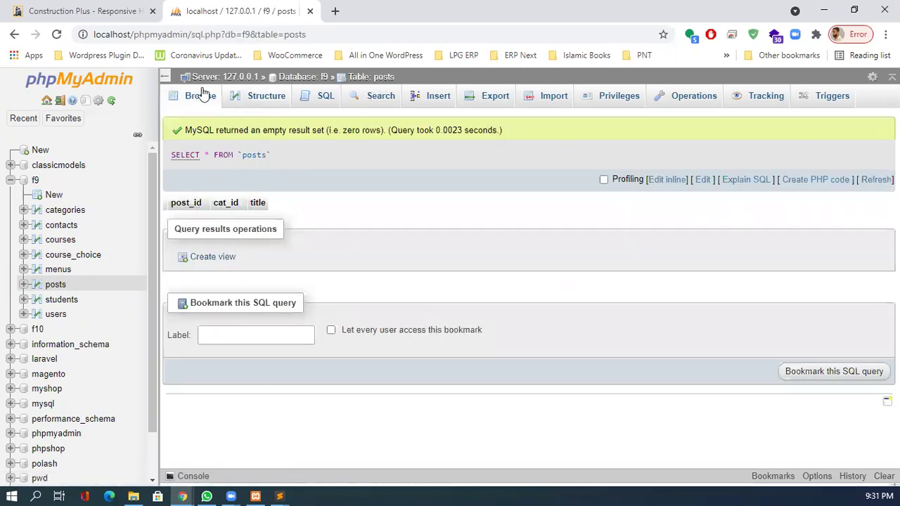
Add a content column of type TEXT after title, save it and open the posts table's data.
click(254, 101)
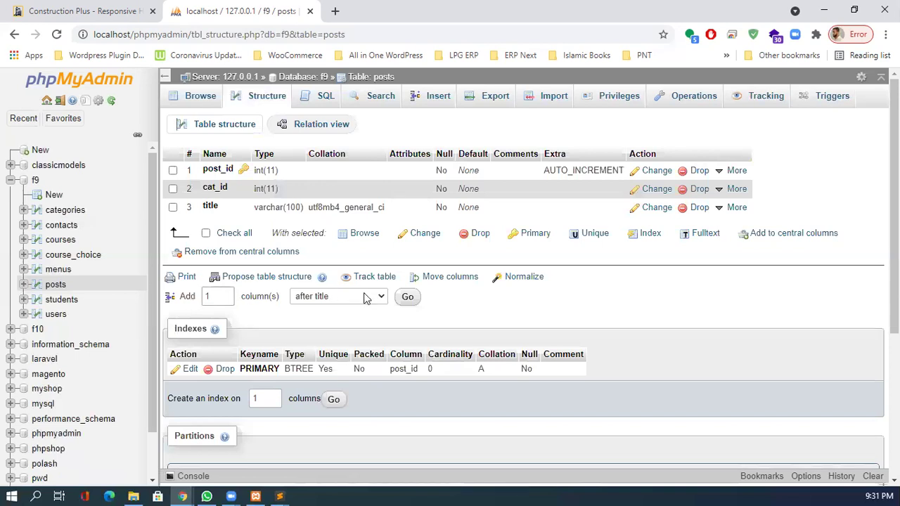
click(407, 298)
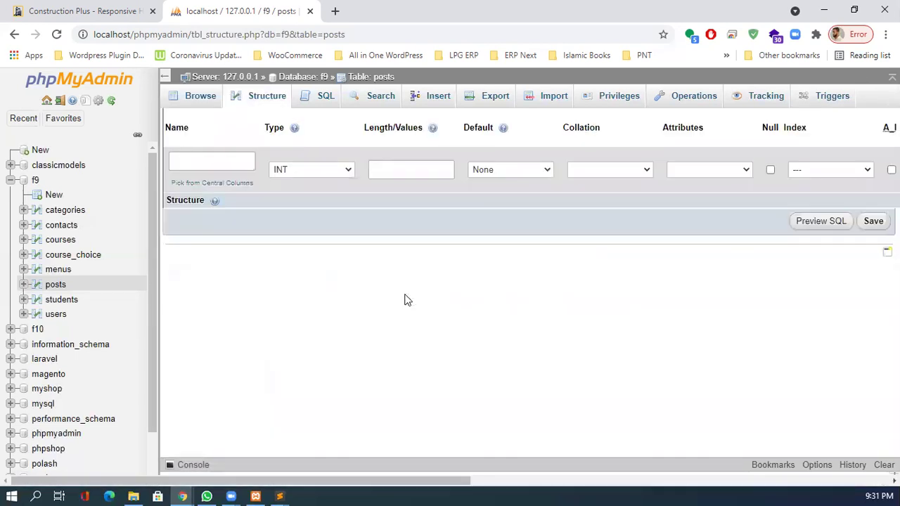
click(211, 161)
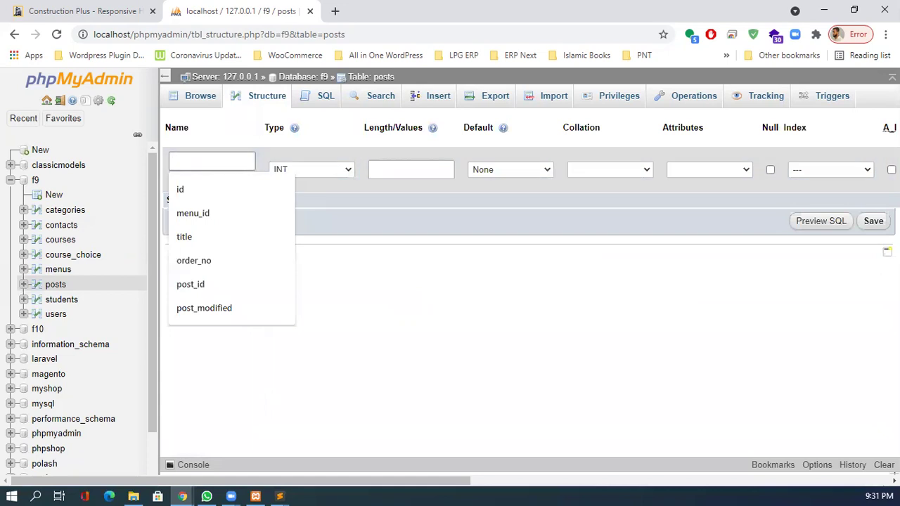
text(content)
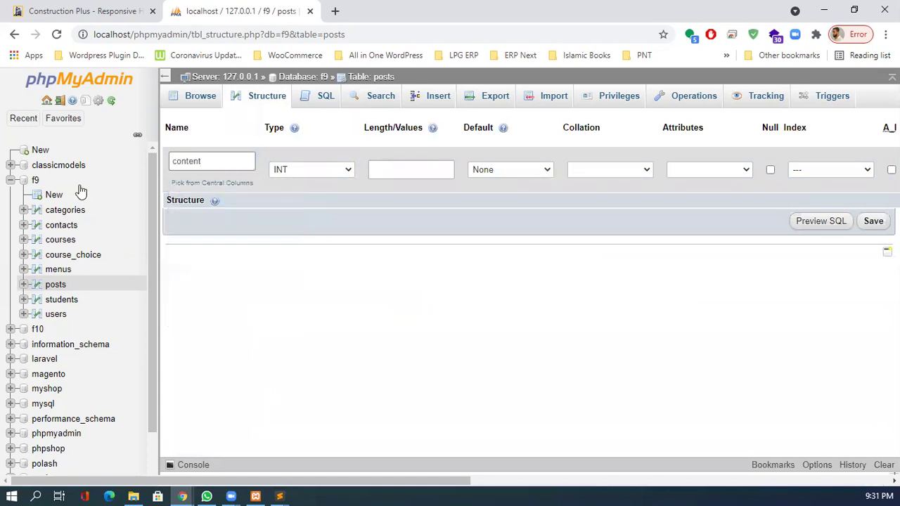
click(283, 171)
click(285, 199)
click(297, 171)
click(288, 204)
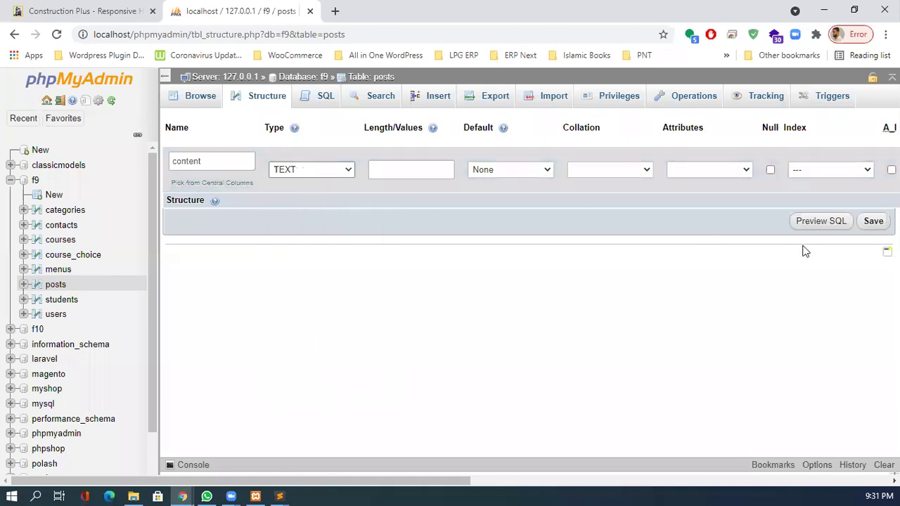
click(873, 221)
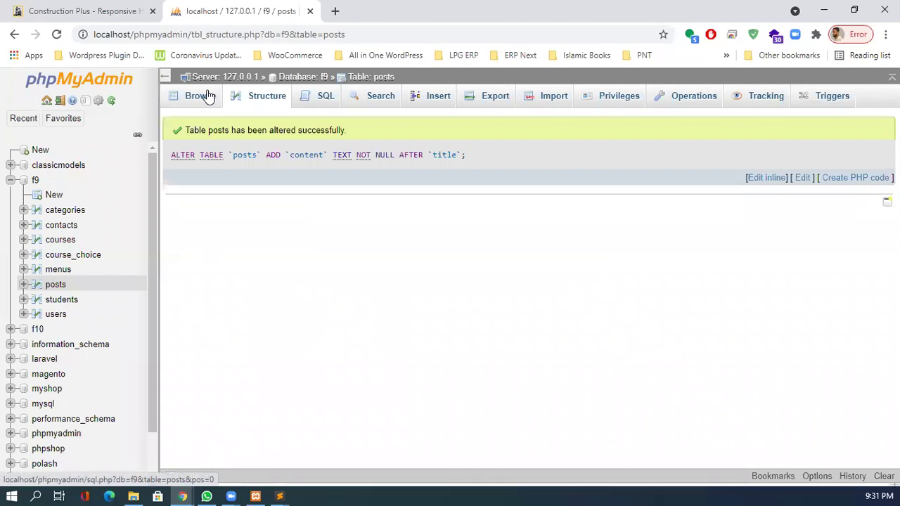
click(204, 96)
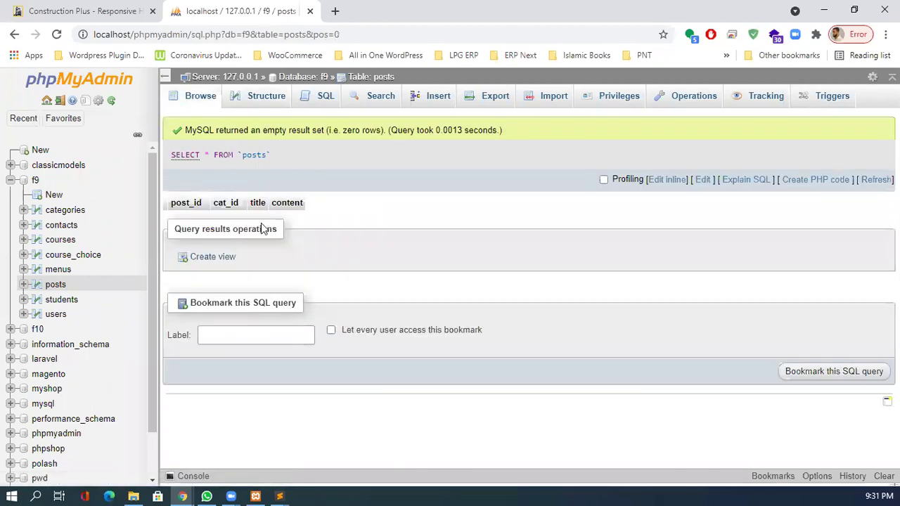
Define a new status column after content in the posts table as ENUM with the values 'inactive','active'.
click(261, 100)
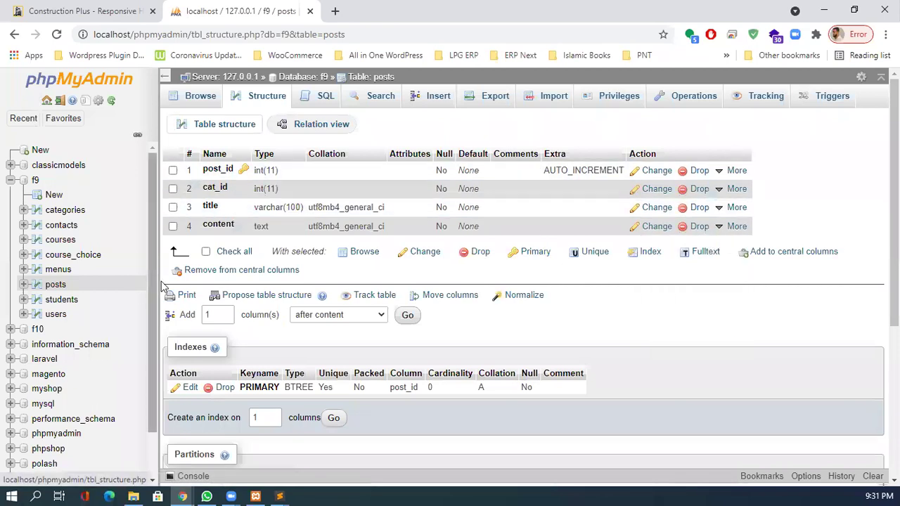
click(409, 318)
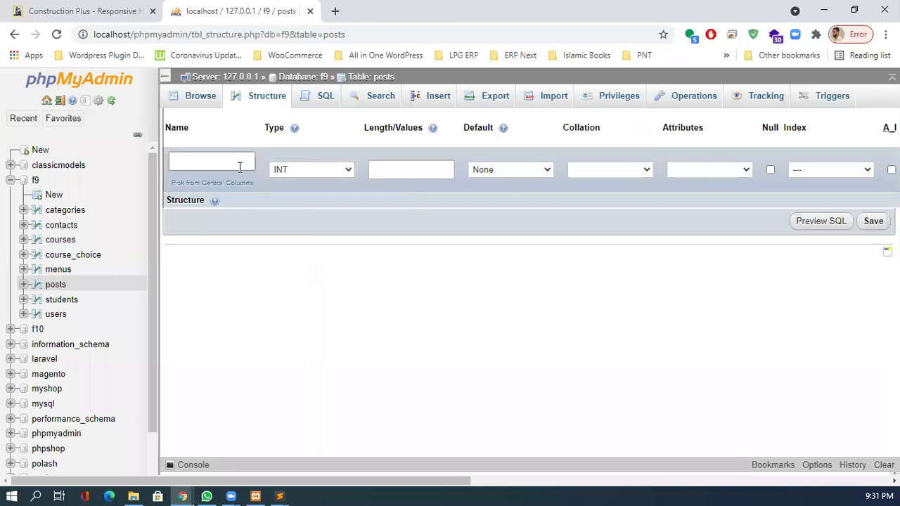
click(240, 165)
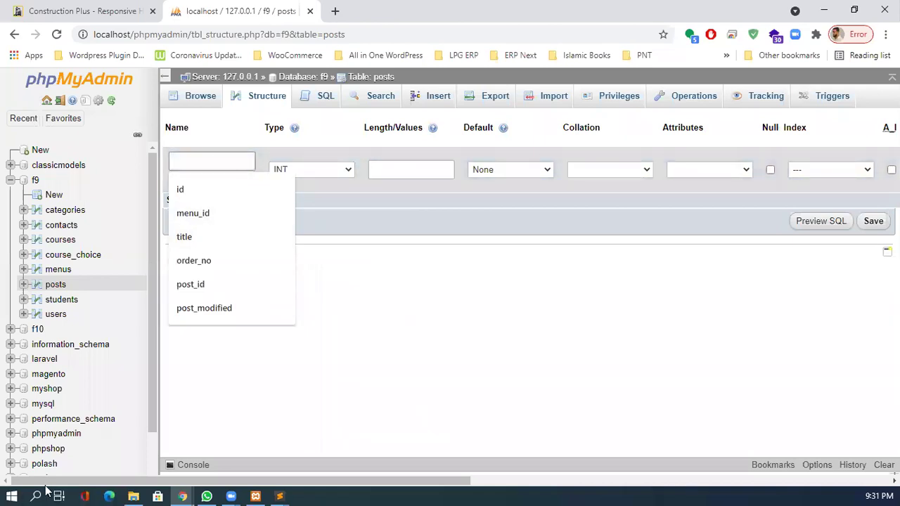
text(status)
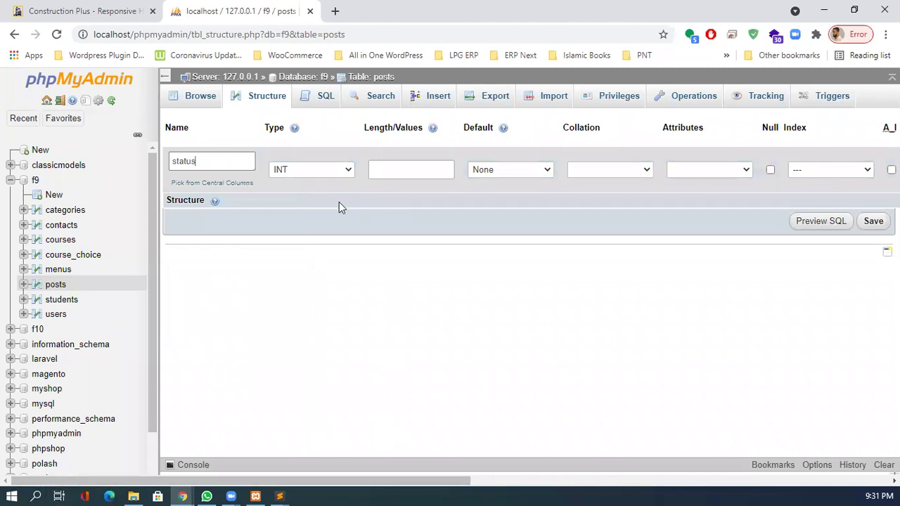
click(306, 171)
key(e)
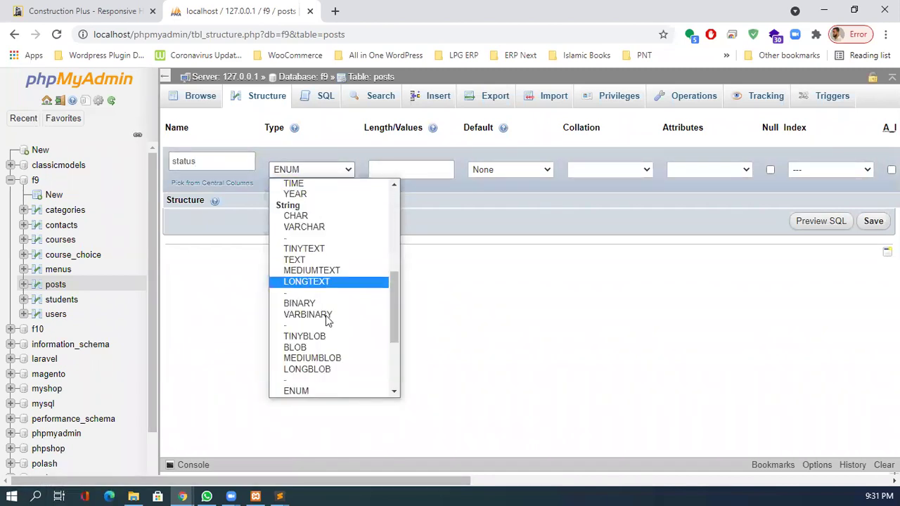
click(304, 391)
click(420, 163)
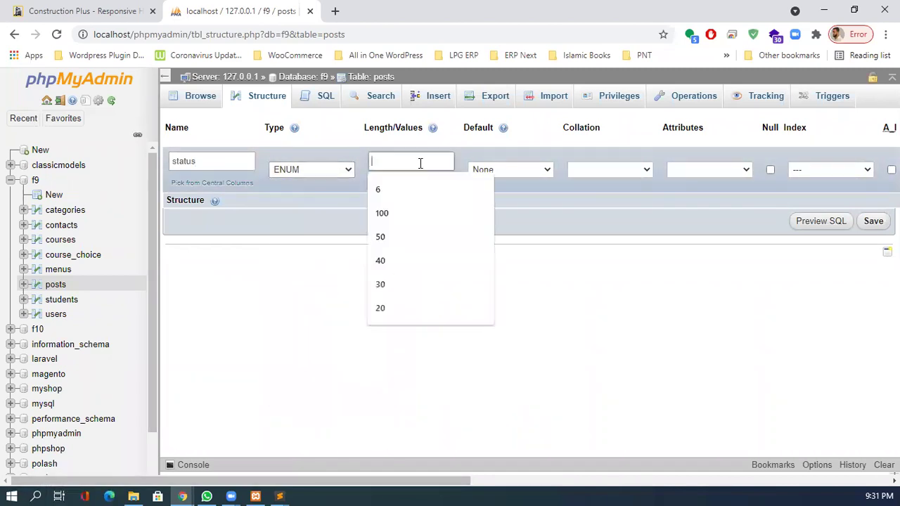
text('inactive','active)
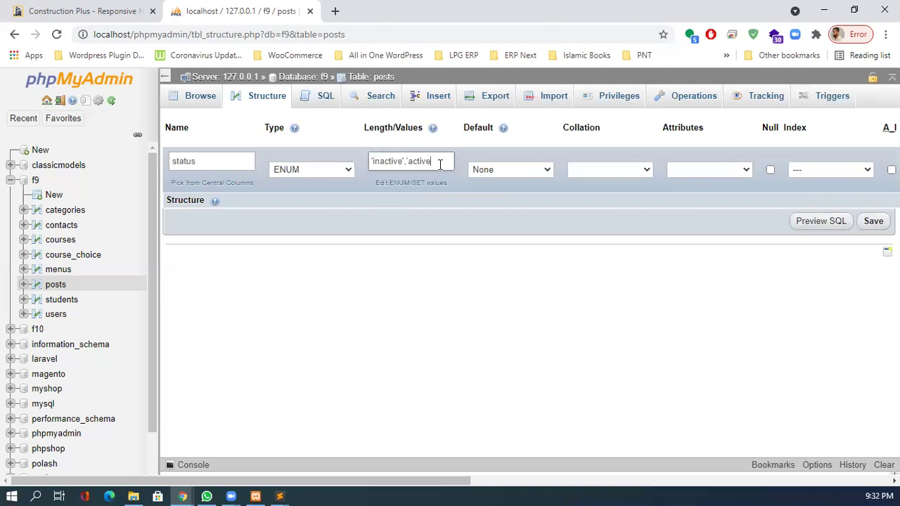
text(')
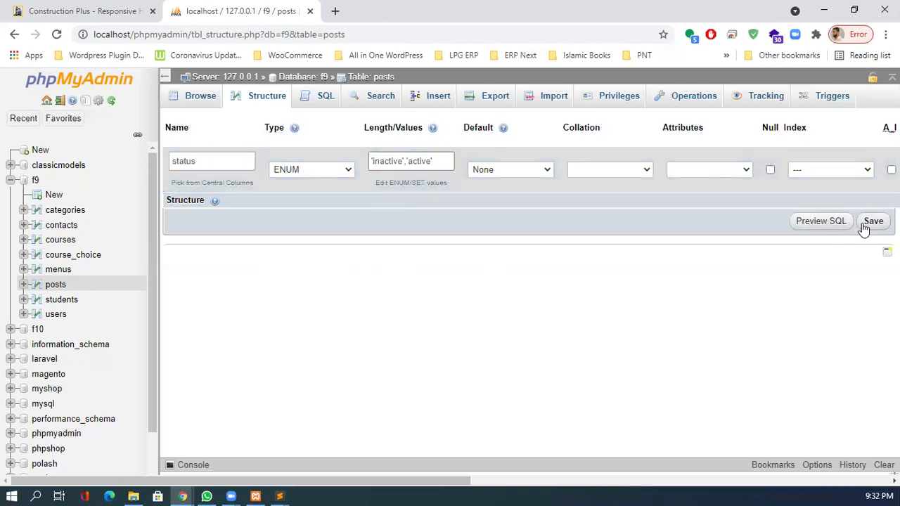